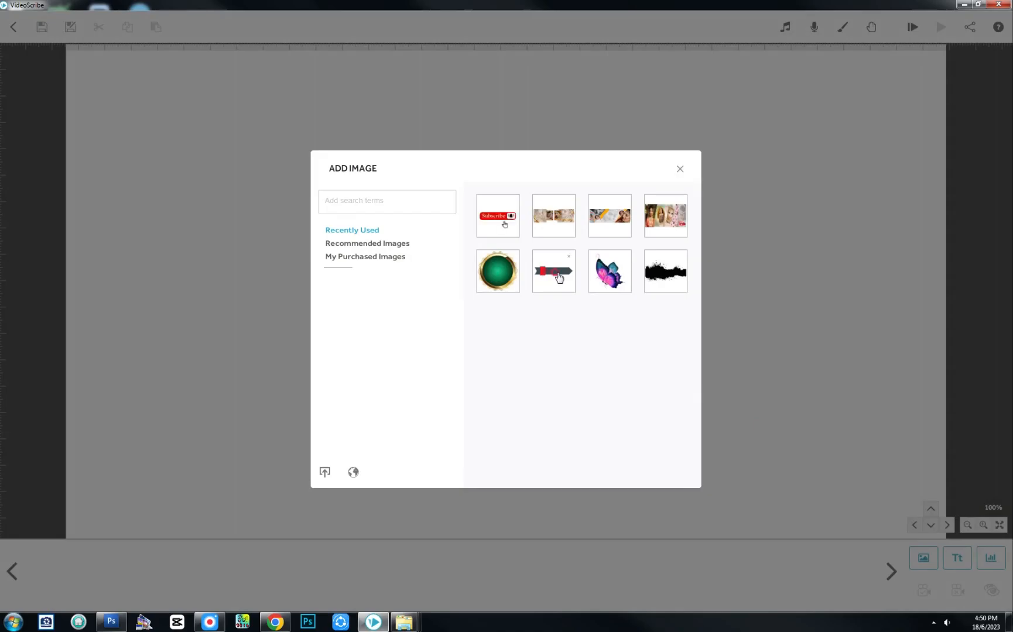
Import the lantern image "A" from the PNG folder using the Draw method with the Reveal draw style
{"action": "left_click", "coordinate": [325, 472]}
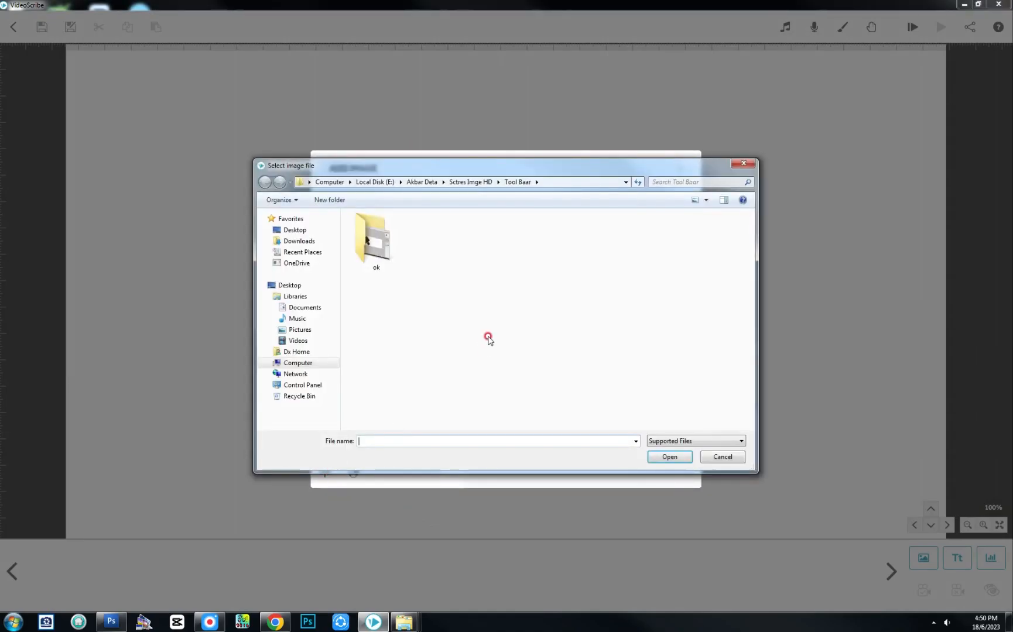
{"action": "left_click", "coordinate": [488, 337]}
{"action": "key", "text": "BackSpace"}
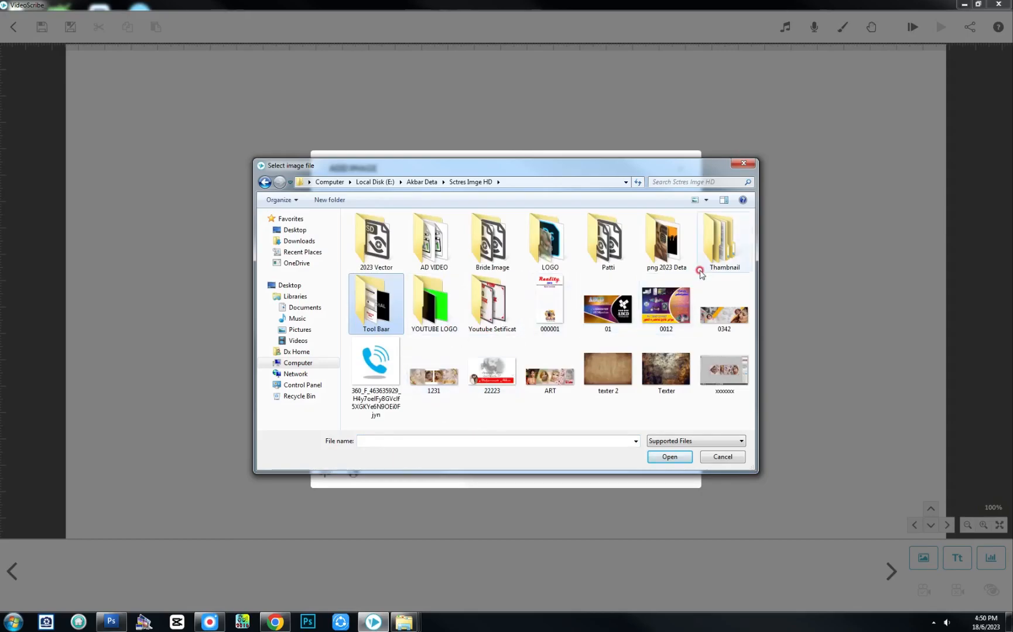
{"action": "key", "text": "BackSpace"}
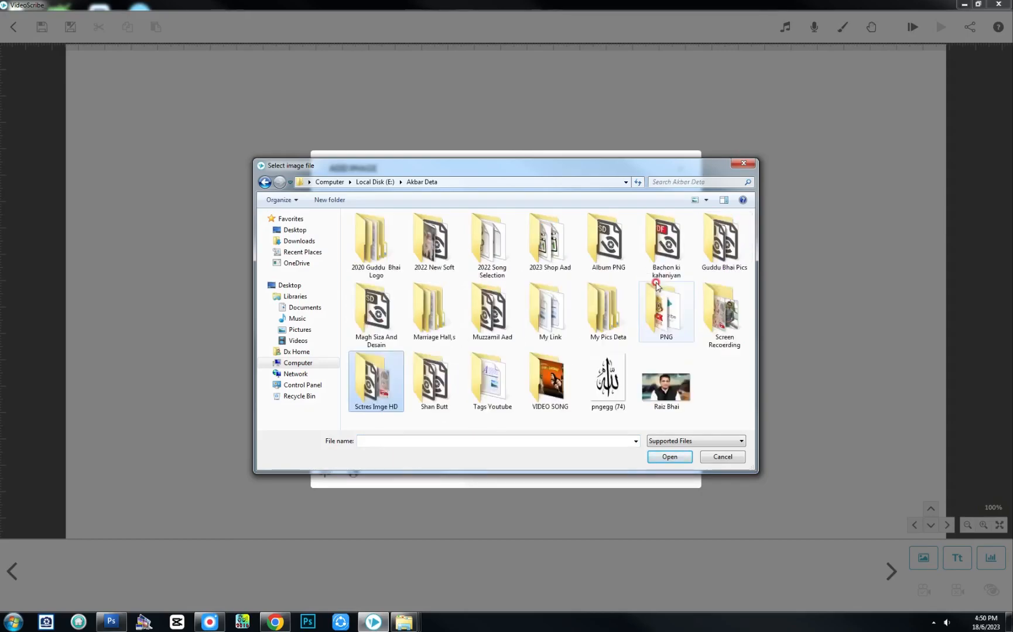
{"action": "double_click", "coordinate": [667, 316]}
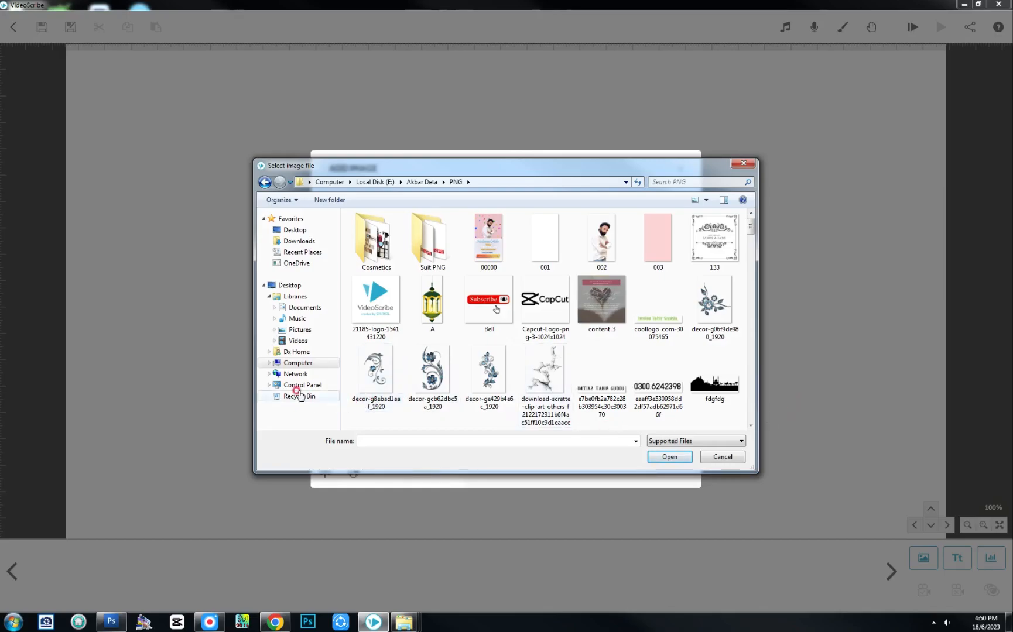
{"action": "left_click", "coordinate": [432, 315]}
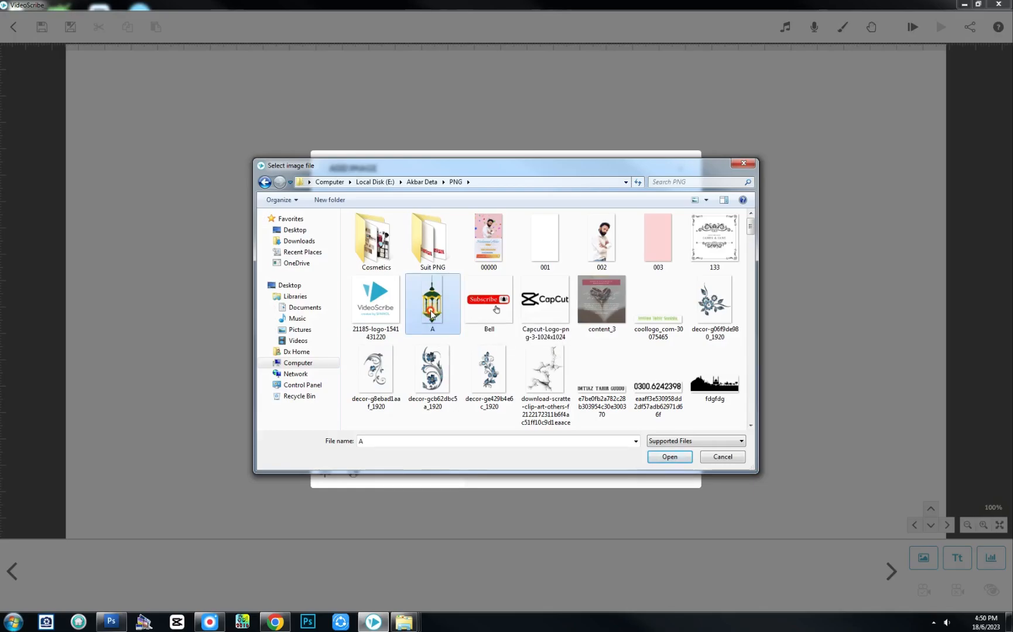
{"action": "left_click", "coordinate": [684, 462]}
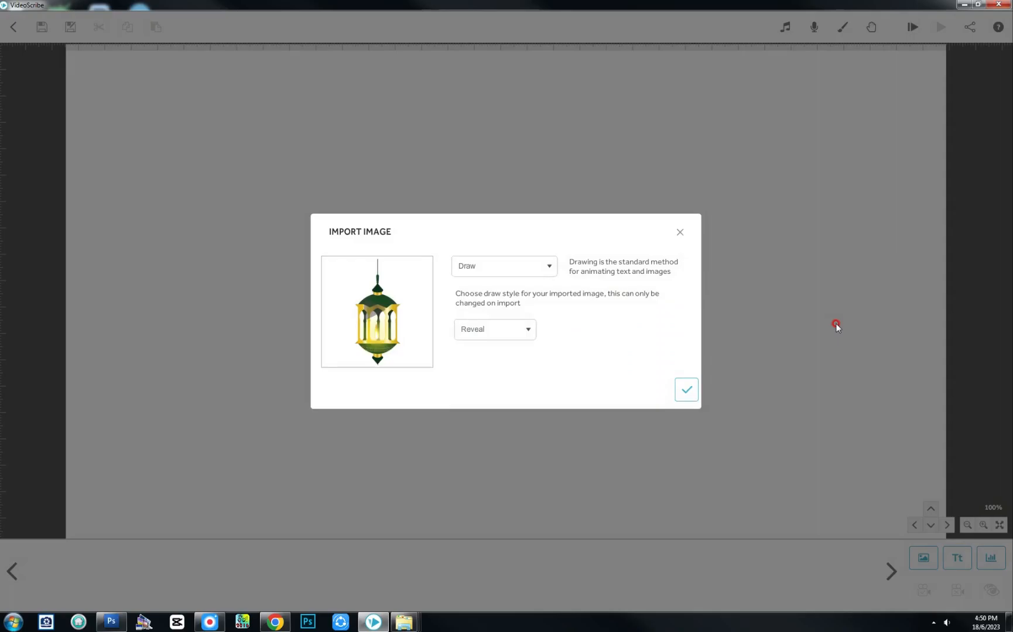
{"action": "left_click", "coordinate": [686, 389]}
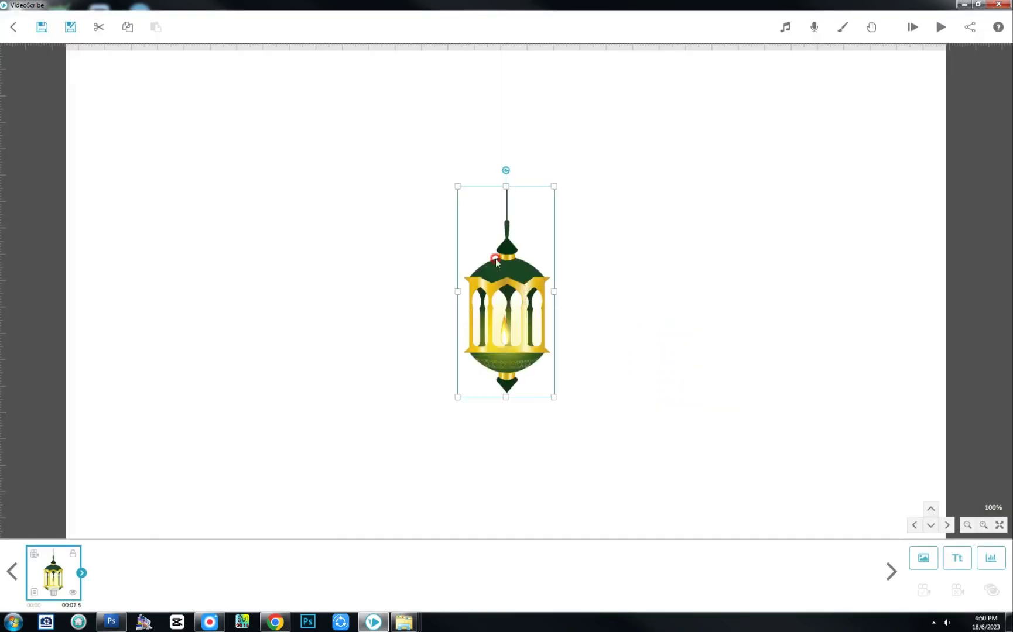
Set the lantern image's animate time to 3 seconds
{"action": "double_click", "coordinate": [495, 261]}
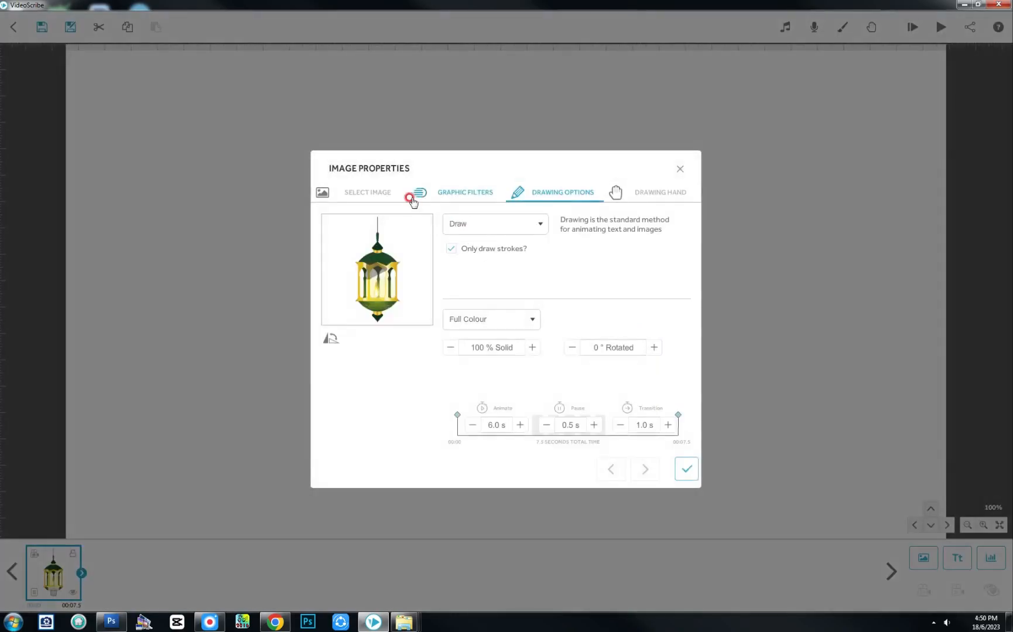
{"action": "left_click", "coordinate": [495, 425]}
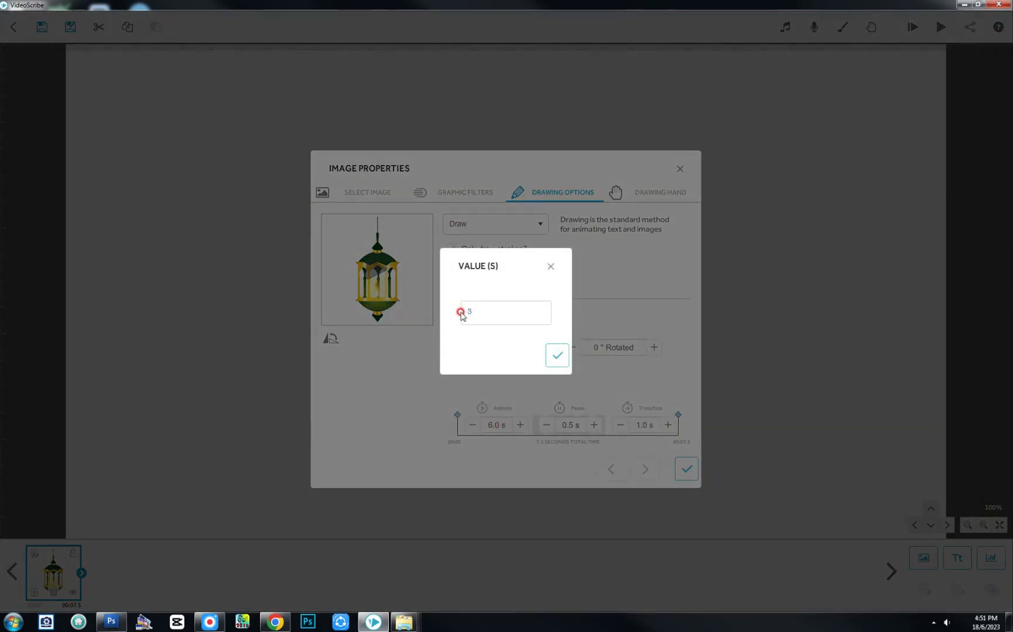
{"action": "left_click", "coordinate": [558, 355]}
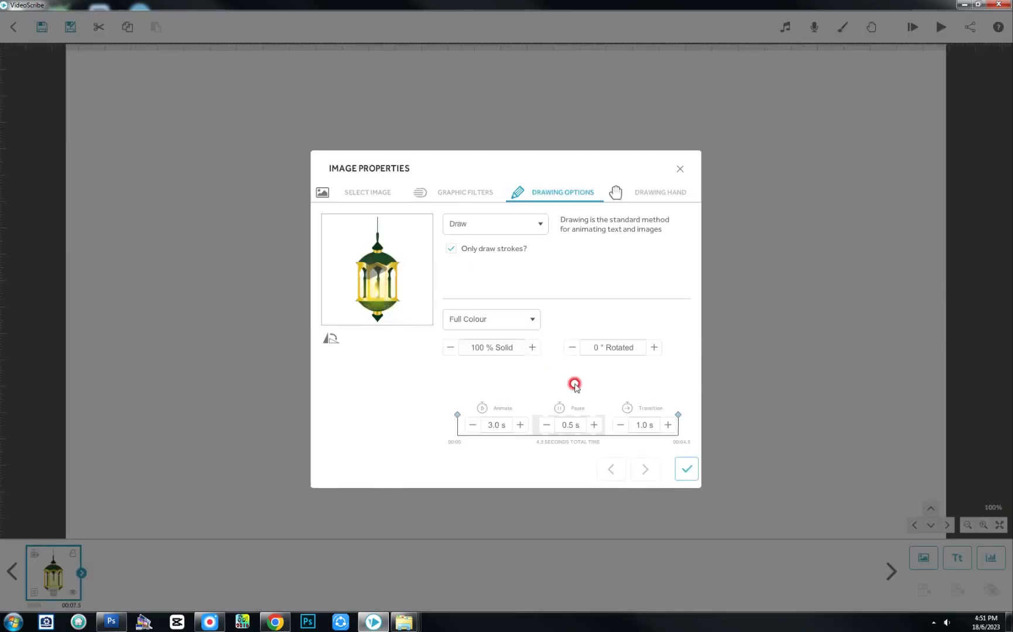
{"action": "left_click", "coordinate": [687, 472]}
Move the lantern to the canvas's upper-left area so it hangs from the top edge, and set its camera position
{"action": "left_click_drag", "start_coordinate": [506, 284], "coordinate": [219, 174]}
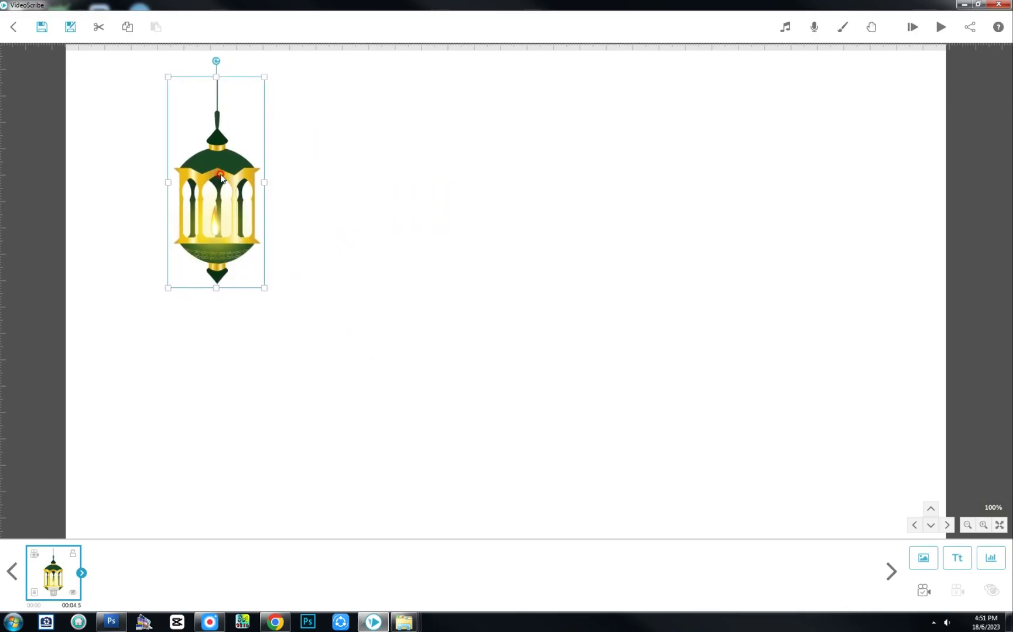
{"action": "left_click_drag", "start_coordinate": [210, 171], "coordinate": [213, 136]}
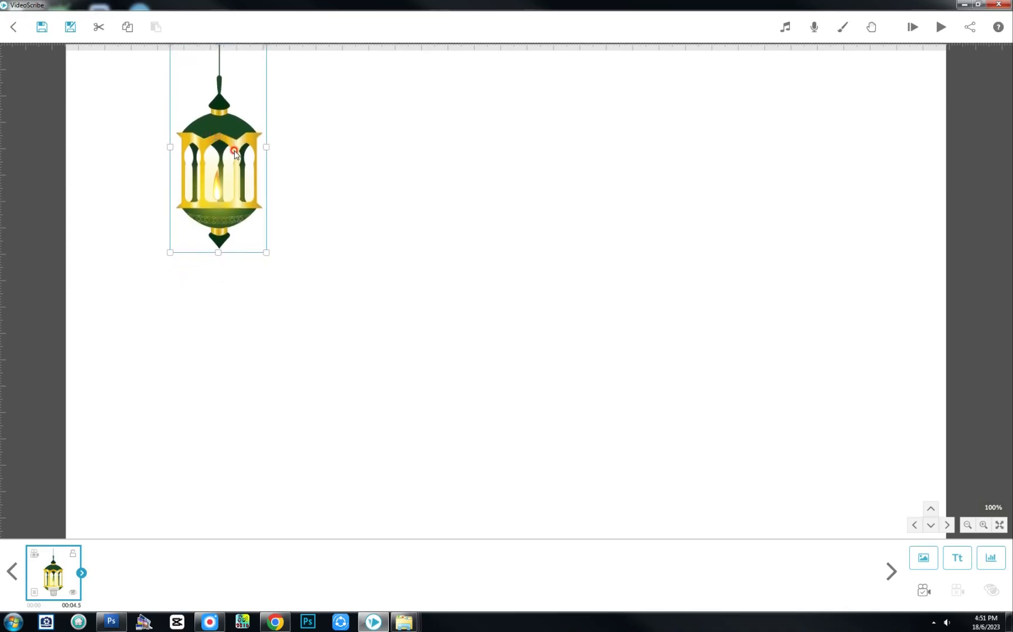
{"action": "left_click", "coordinate": [923, 590]}
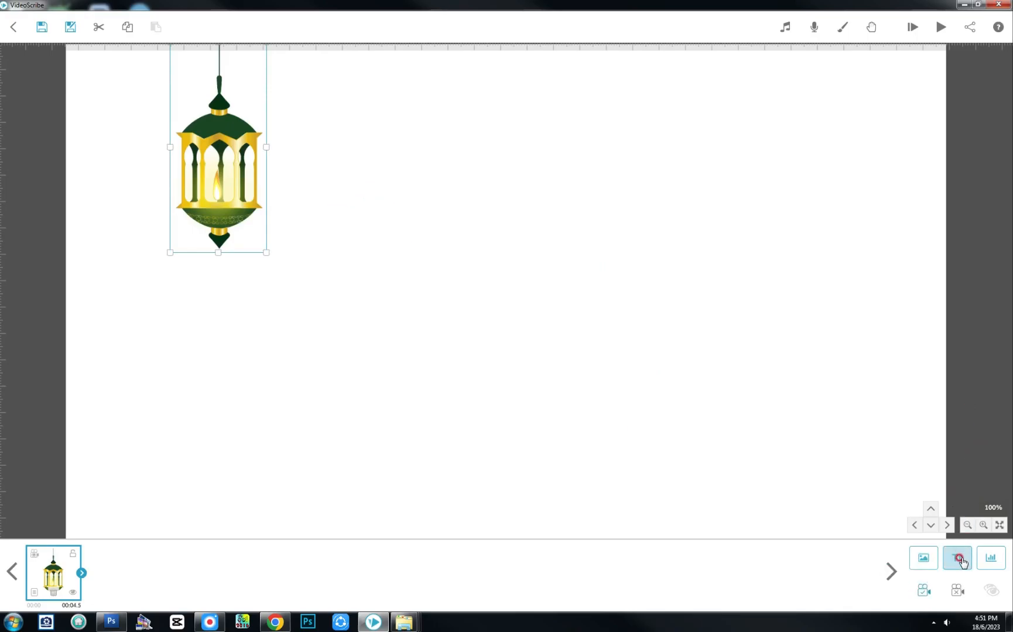
Compose the text "ye Sirf or Sirf aap ko samjhane k liye exemple he" in red #ee3239, breaking the line before "samjhane"
{"action": "left_click", "coordinate": [957, 558]}
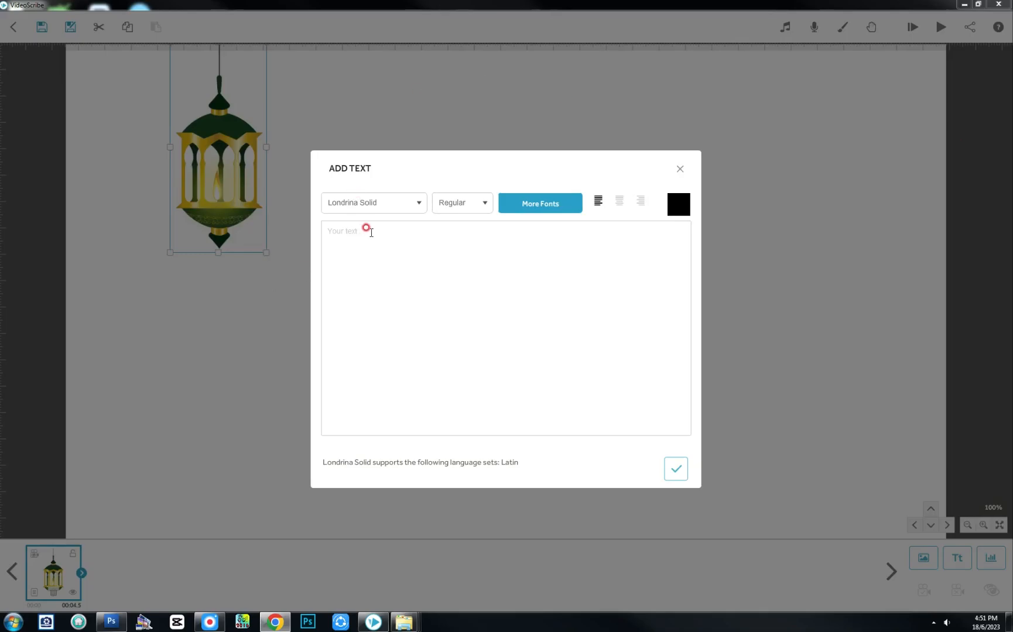
{"action": "left_click", "coordinate": [367, 229]}
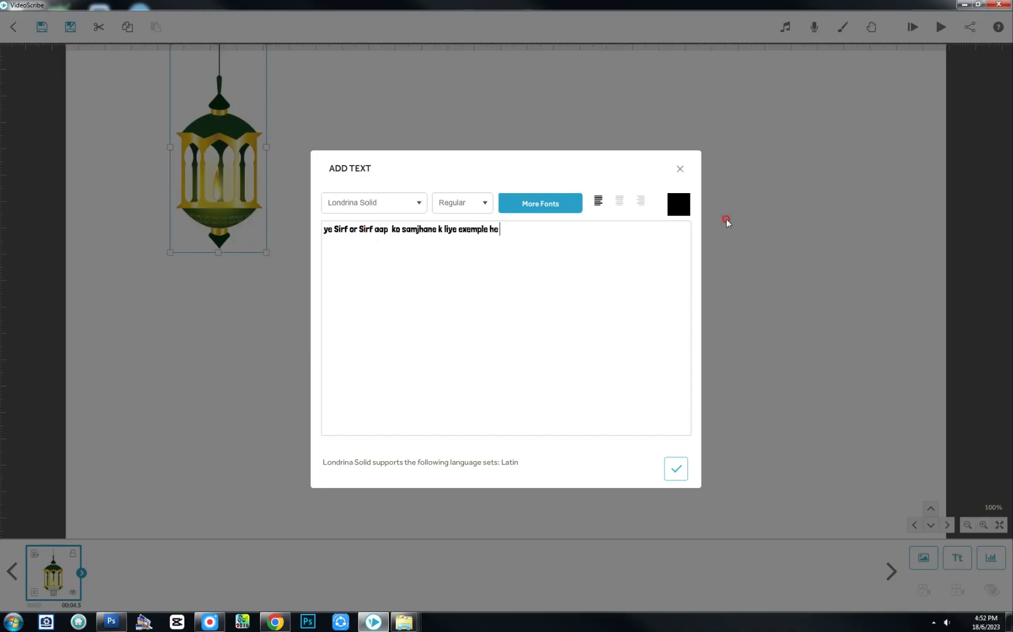
{"action": "left_click", "coordinate": [679, 204]}
{"action": "left_click", "coordinate": [463, 317]}
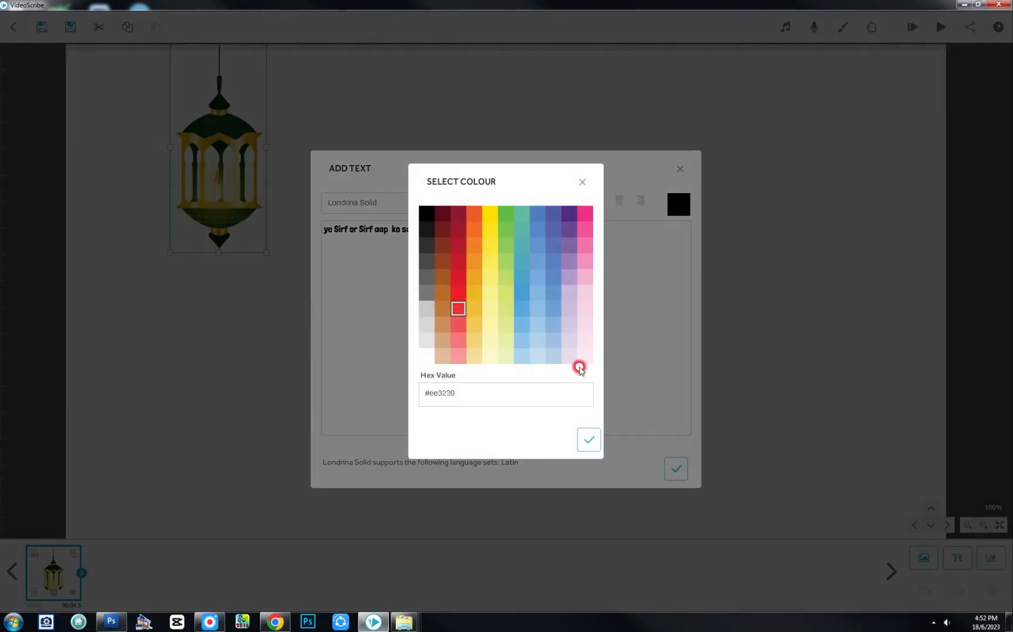
{"action": "left_click", "coordinate": [589, 439]}
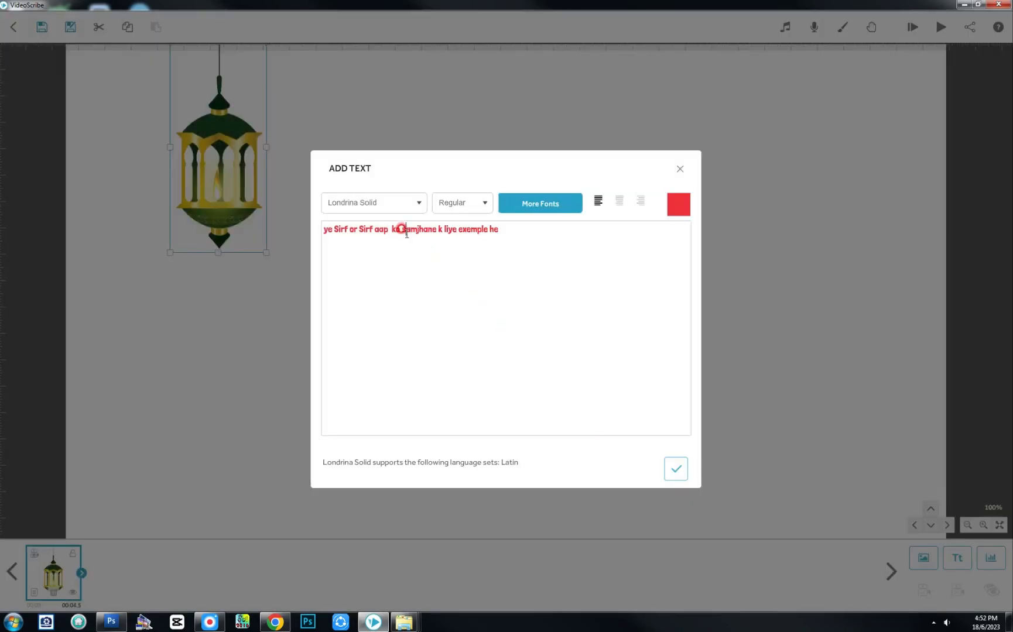
{"action": "key", "text": "Return"}
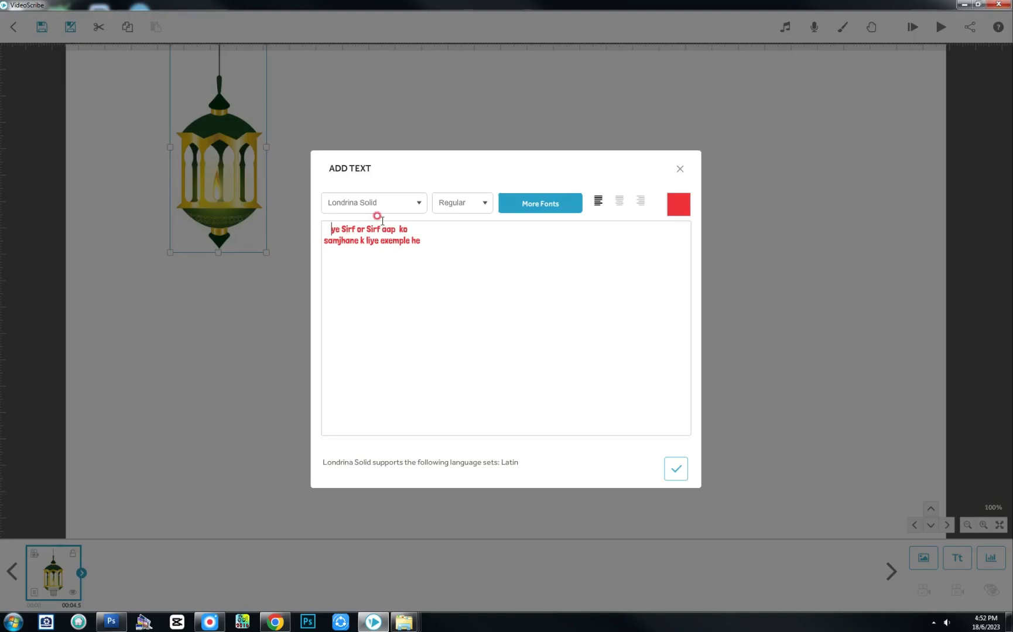
Format the text in the Changa font with centre alignment and add it to the canvas
{"action": "left_click", "coordinate": [403, 203]}
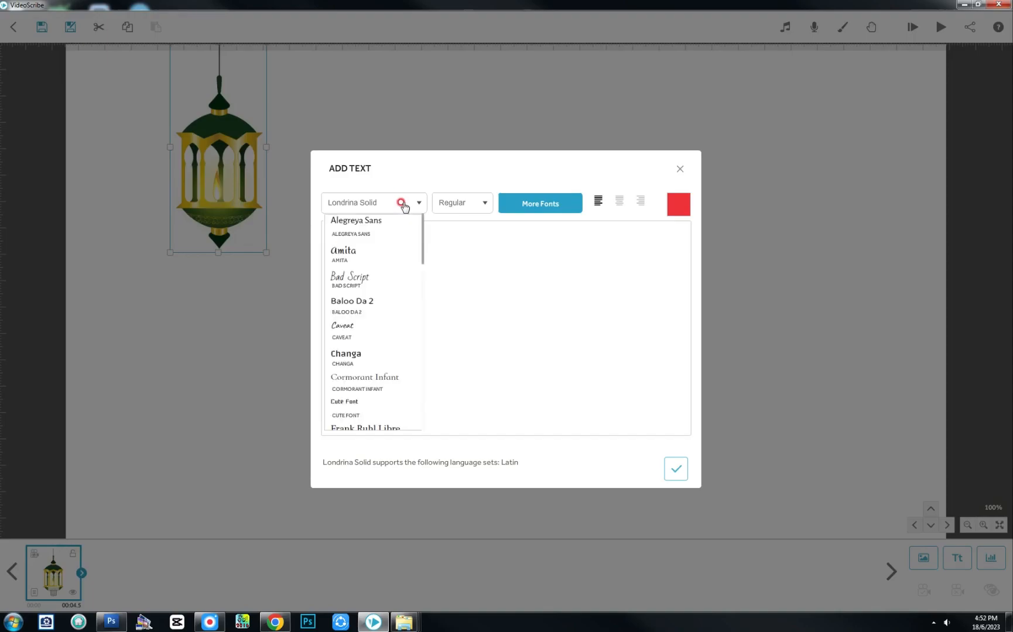
{"action": "left_click", "coordinate": [383, 220]}
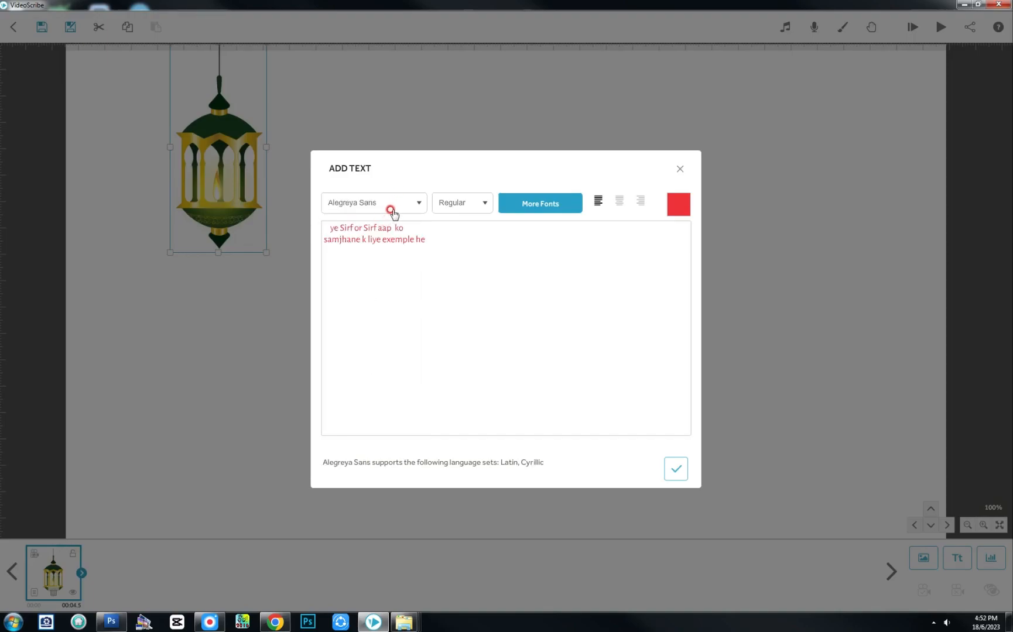
{"action": "left_click", "coordinate": [391, 211]}
{"action": "left_click", "coordinate": [354, 349]}
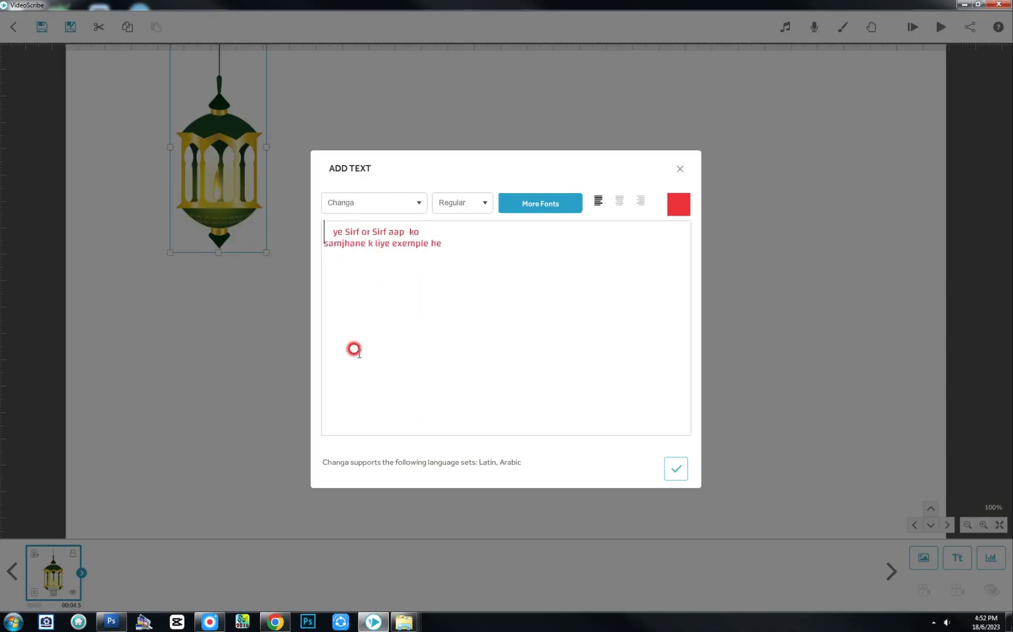
{"action": "left_click", "coordinate": [571, 203]}
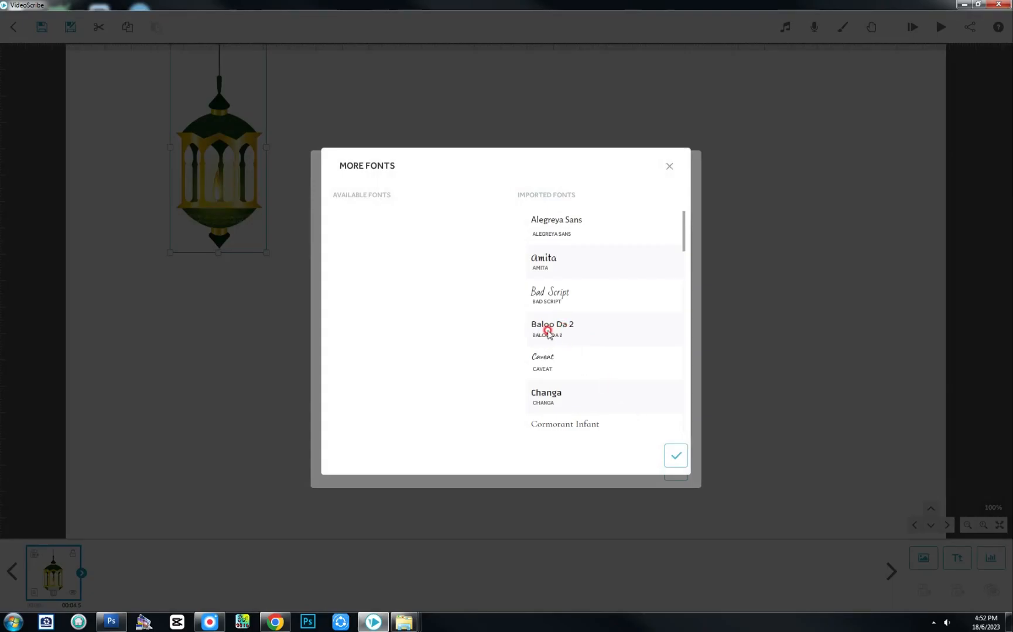
{"action": "left_click", "coordinate": [673, 455]}
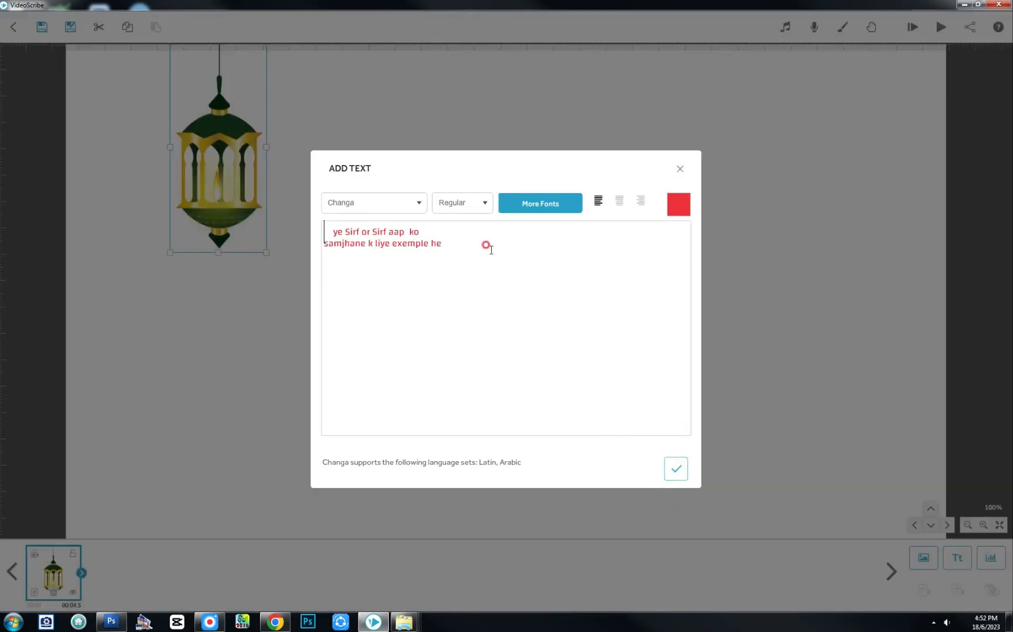
{"action": "left_click", "coordinate": [620, 204]}
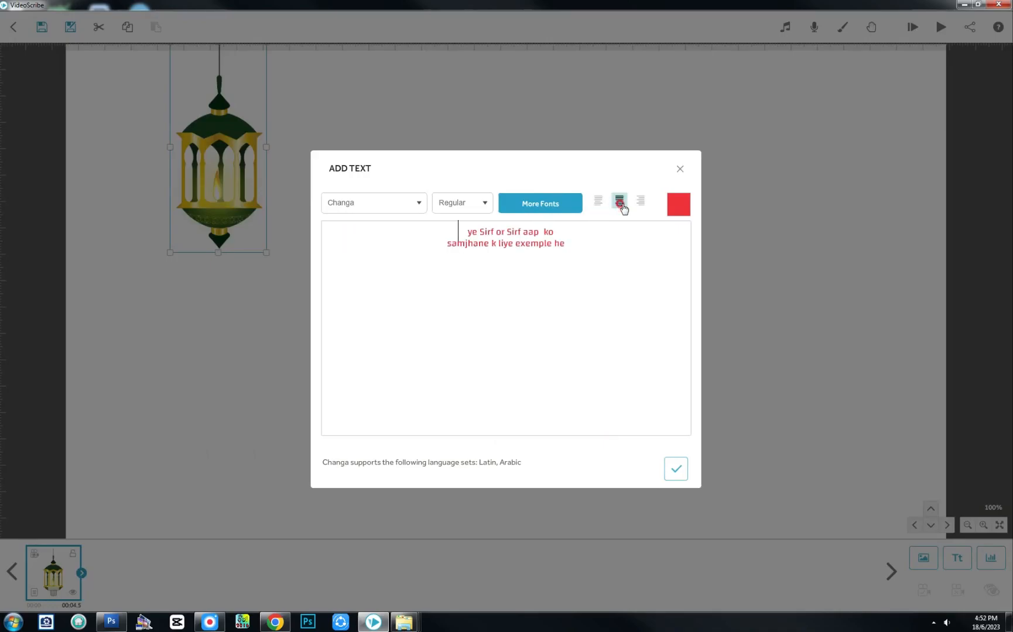
{"action": "left_click", "coordinate": [676, 472]}
Move the red text beside the lantern and enlarge it to fill most of the canvas's upper width
{"action": "left_click_drag", "start_coordinate": [559, 287], "coordinate": [524, 162]}
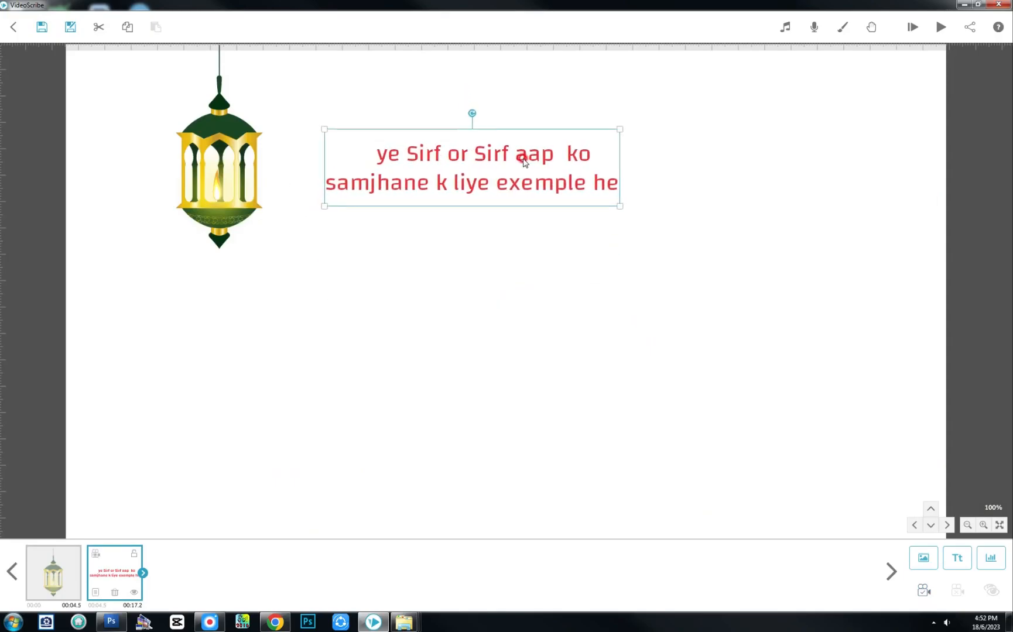
{"action": "left_click_drag", "start_coordinate": [620, 208], "coordinate": [727, 233]}
{"action": "left_click_drag", "start_coordinate": [644, 192], "coordinate": [708, 191]}
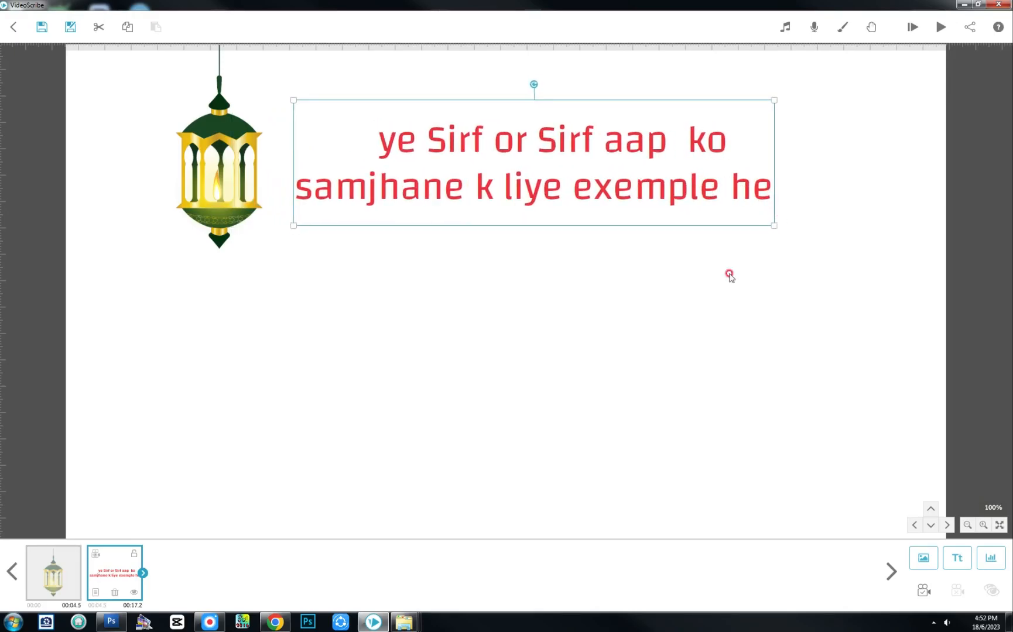
Set the text's animate time to 6 seconds, previewing its drawing animation before applying the properties
{"action": "left_click", "coordinate": [94, 592]}
{"action": "left_click", "coordinate": [507, 425]}
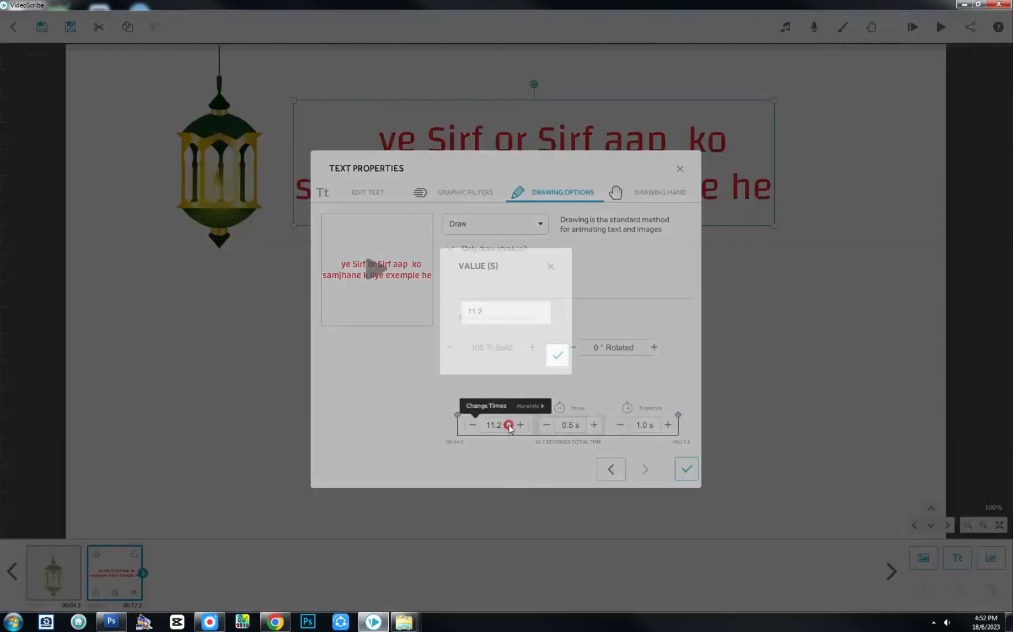
{"action": "left_click_drag", "start_coordinate": [482, 314], "coordinate": [427, 317]}
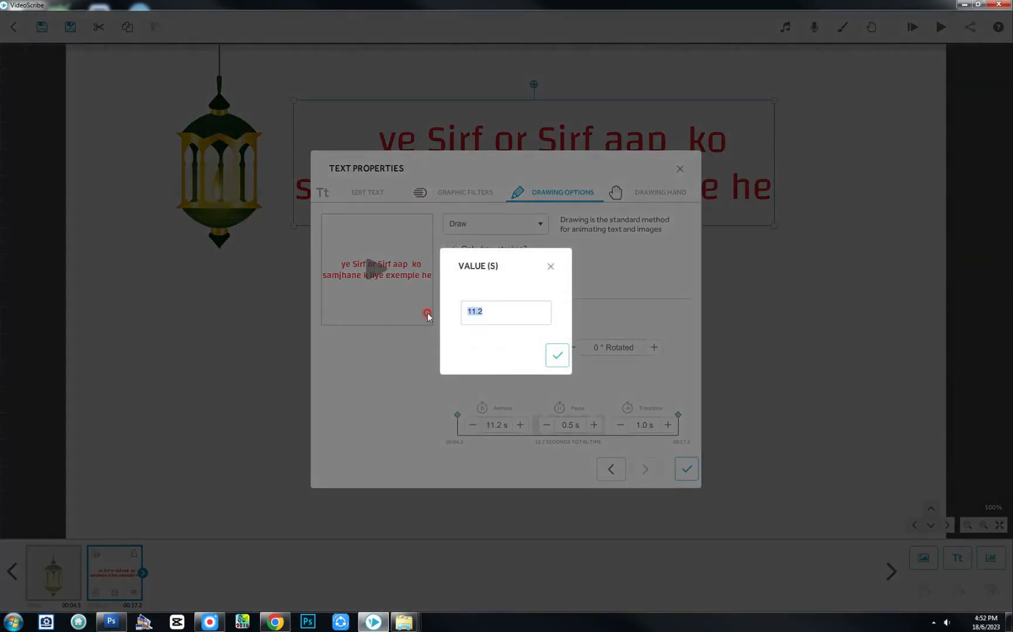
{"action": "type", "text": "6"}
{"action": "key", "text": "Return"}
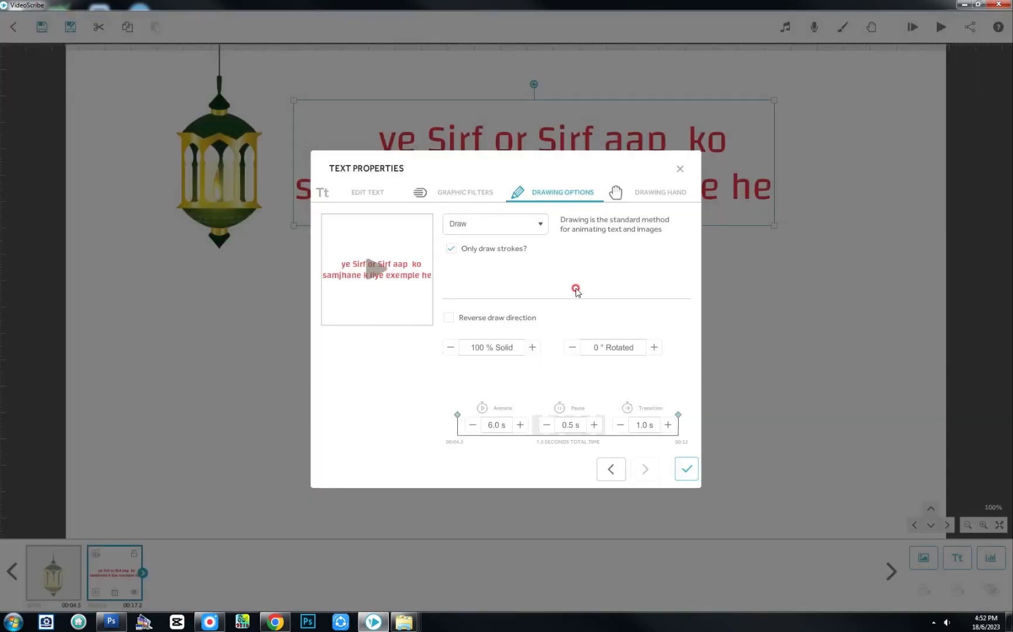
{"action": "left_click", "coordinate": [535, 469]}
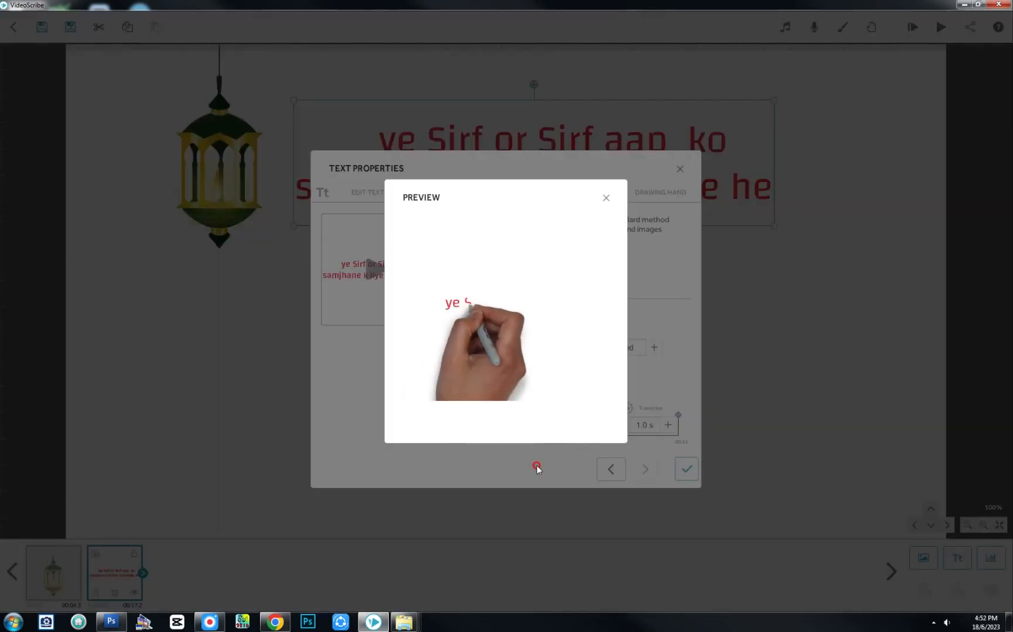
{"action": "left_click", "coordinate": [606, 198]}
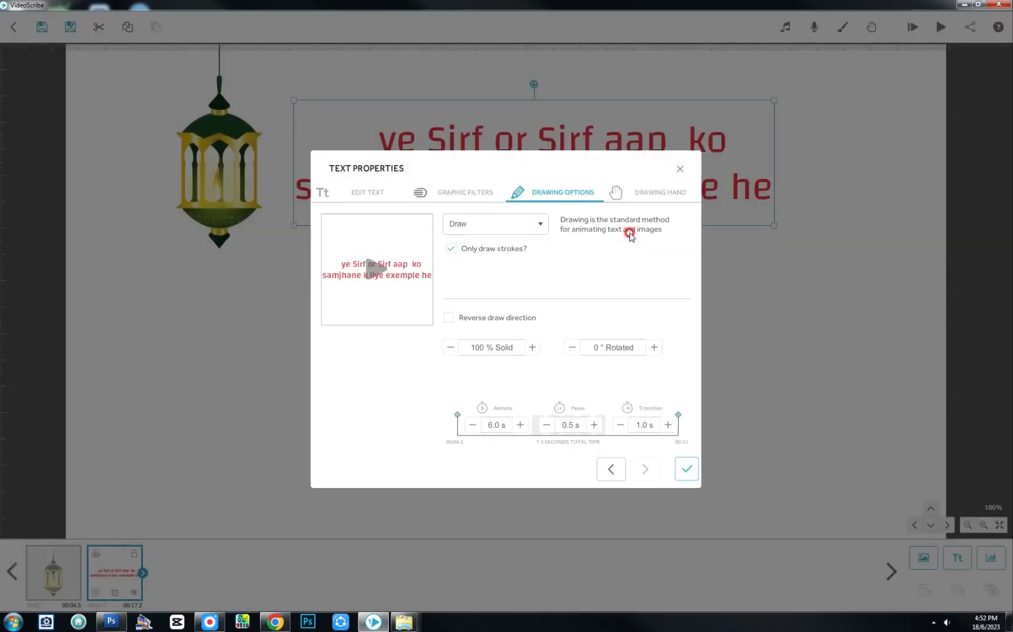
{"action": "left_click", "coordinate": [681, 469]}
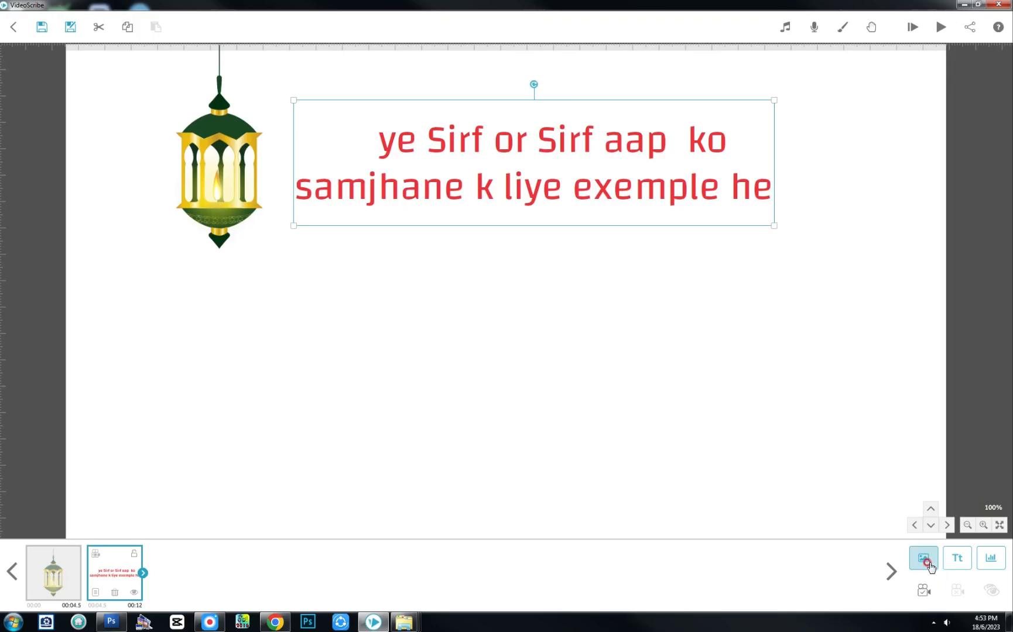
Import the blue splash image "pngegg - 2023-06-08T165224.227" with Draw and Reveal, and enlarge it to fill the area below the red text
{"action": "left_click", "coordinate": [929, 563]}
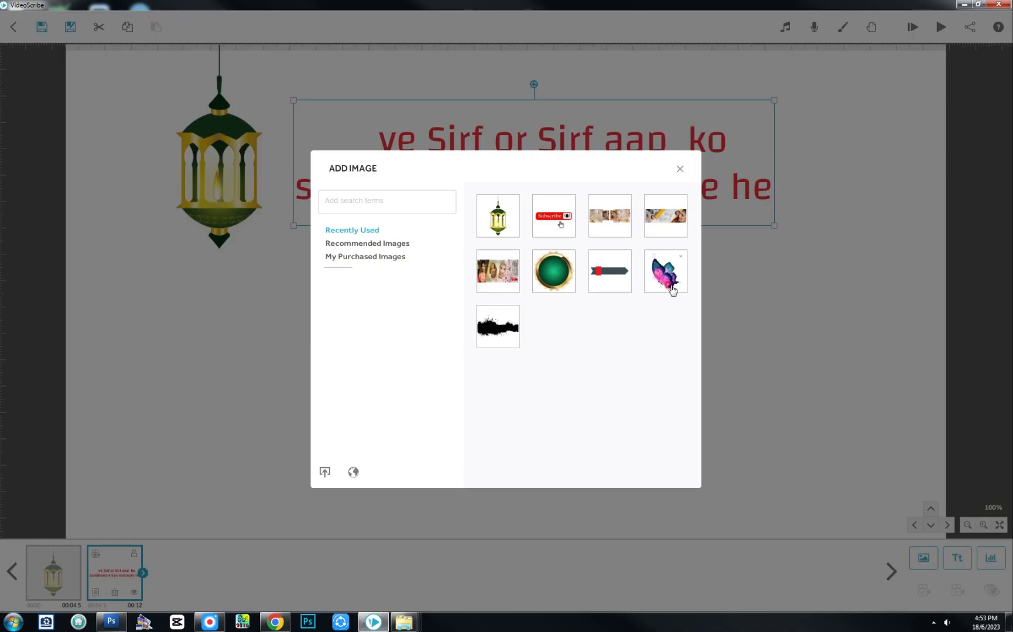
{"action": "left_click", "coordinate": [324, 472]}
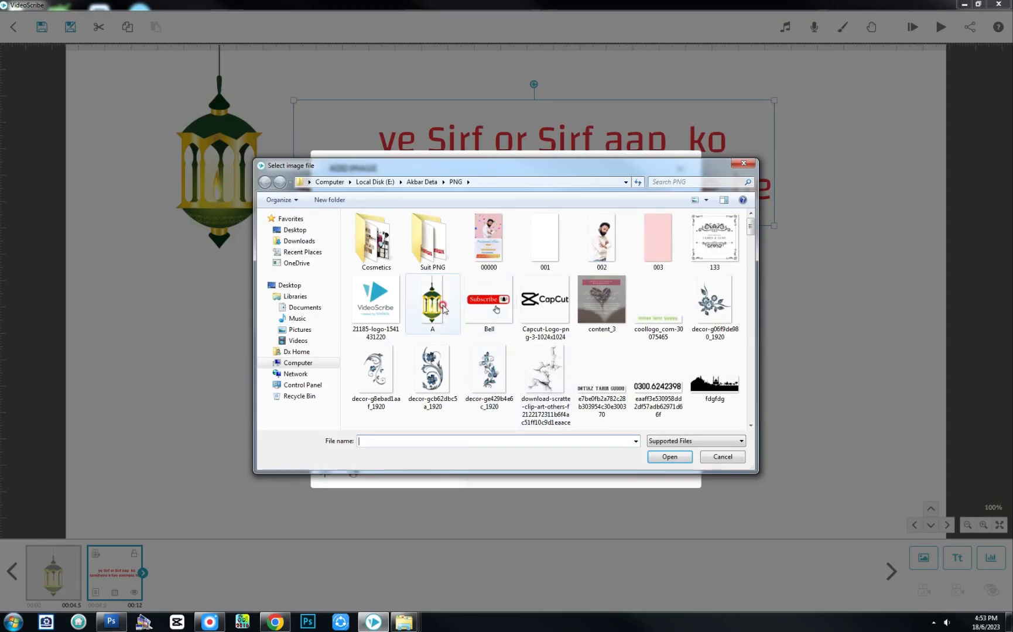
{"action": "left_click_drag", "start_coordinate": [751, 228], "coordinate": [752, 260]}
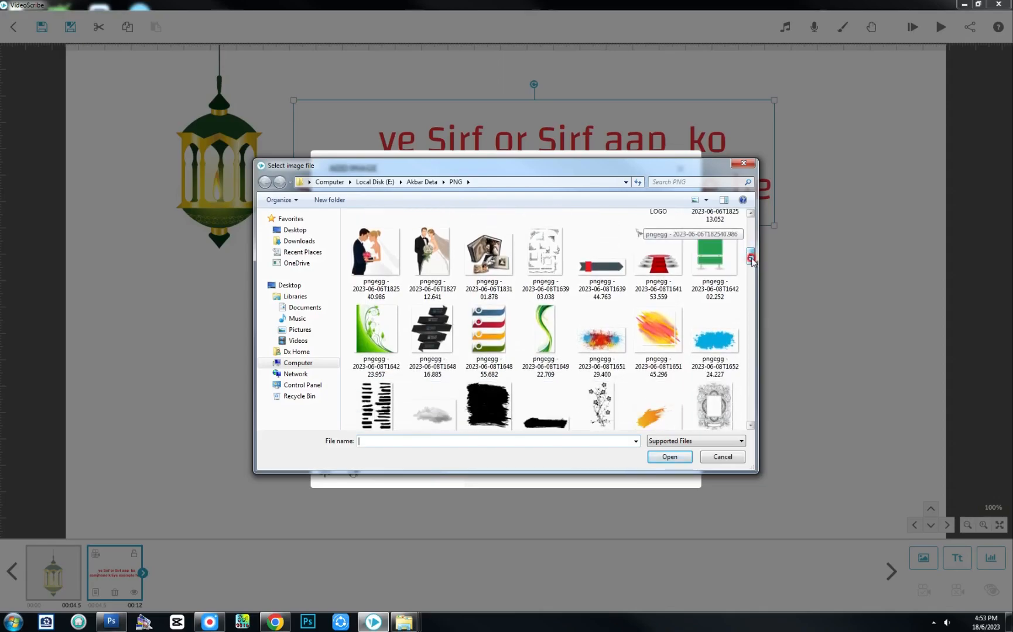
{"action": "left_click", "coordinate": [715, 341]}
{"action": "left_click", "coordinate": [668, 457]}
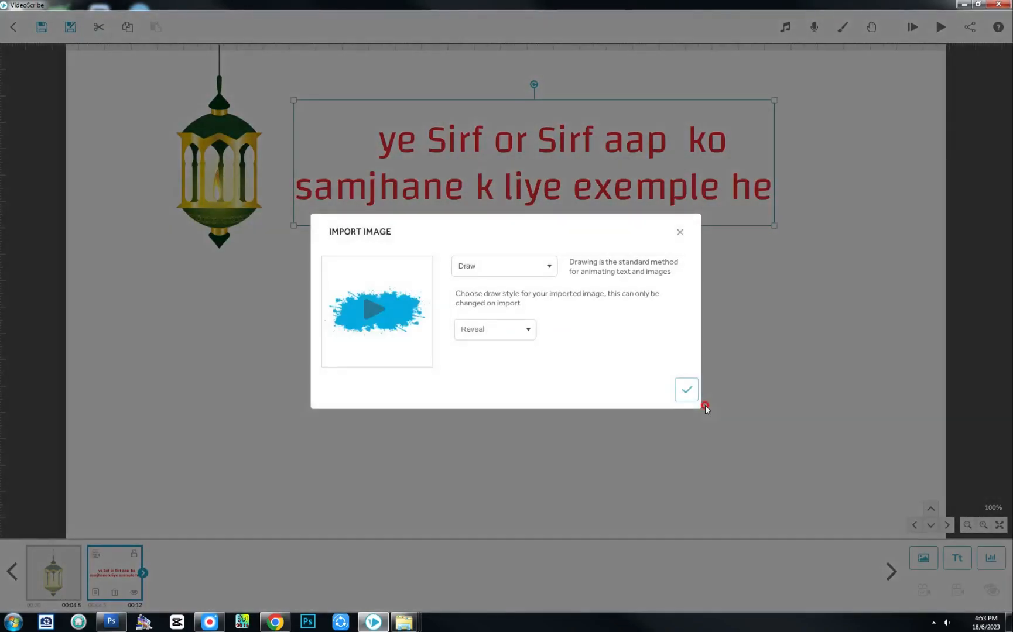
{"action": "left_click", "coordinate": [682, 397]}
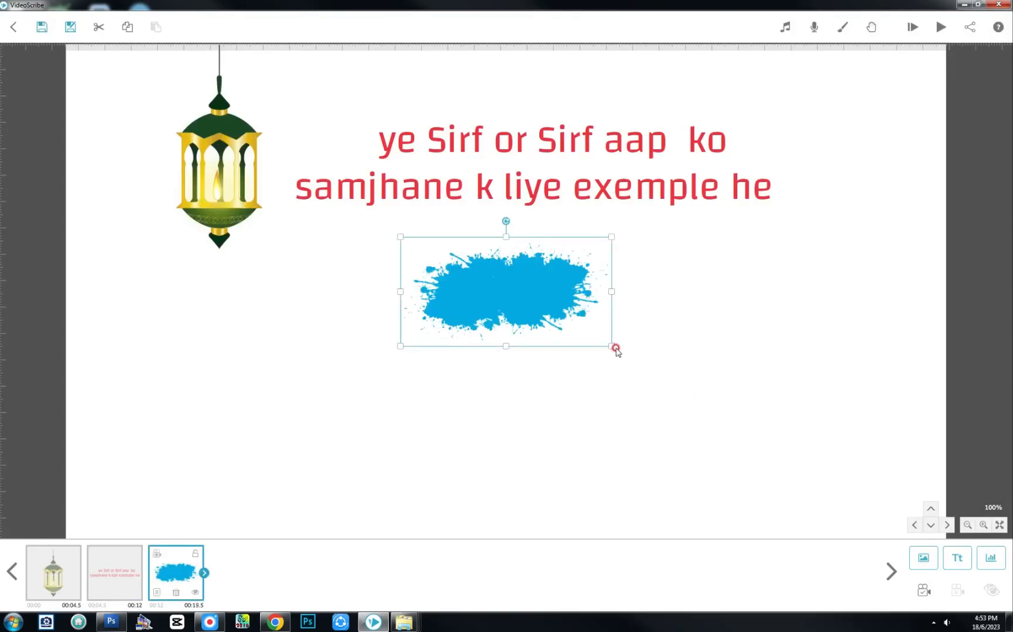
{"action": "left_click_drag", "start_coordinate": [609, 348], "coordinate": [791, 396]}
{"action": "left_click_drag", "start_coordinate": [628, 330], "coordinate": [639, 373]}
Set the blue splash image's animate time to 3 seconds and apply the properties
{"action": "double_click", "coordinate": [639, 371]}
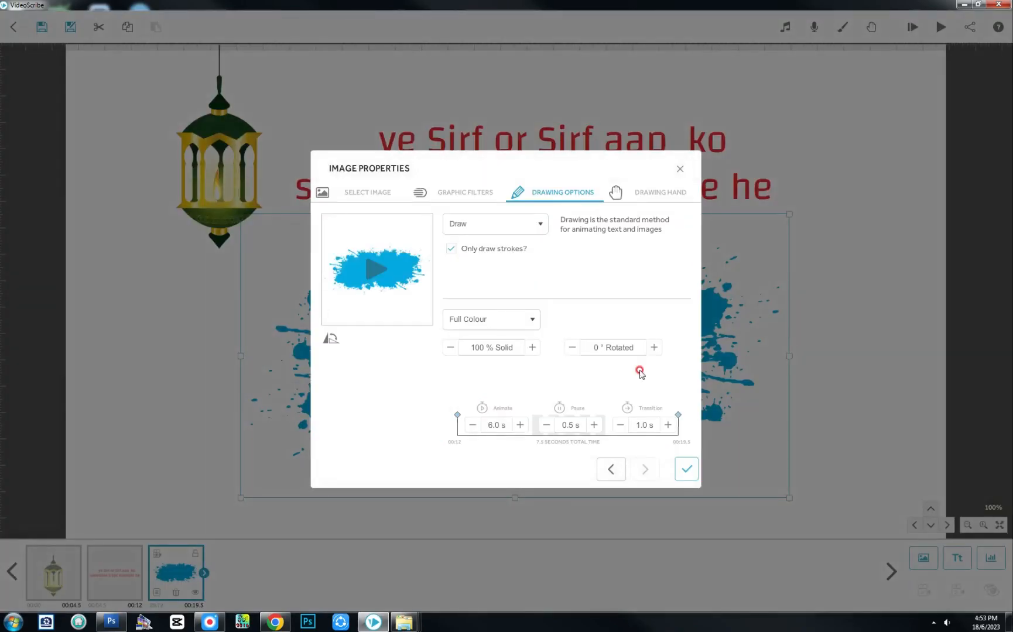
{"action": "left_click", "coordinate": [498, 425]}
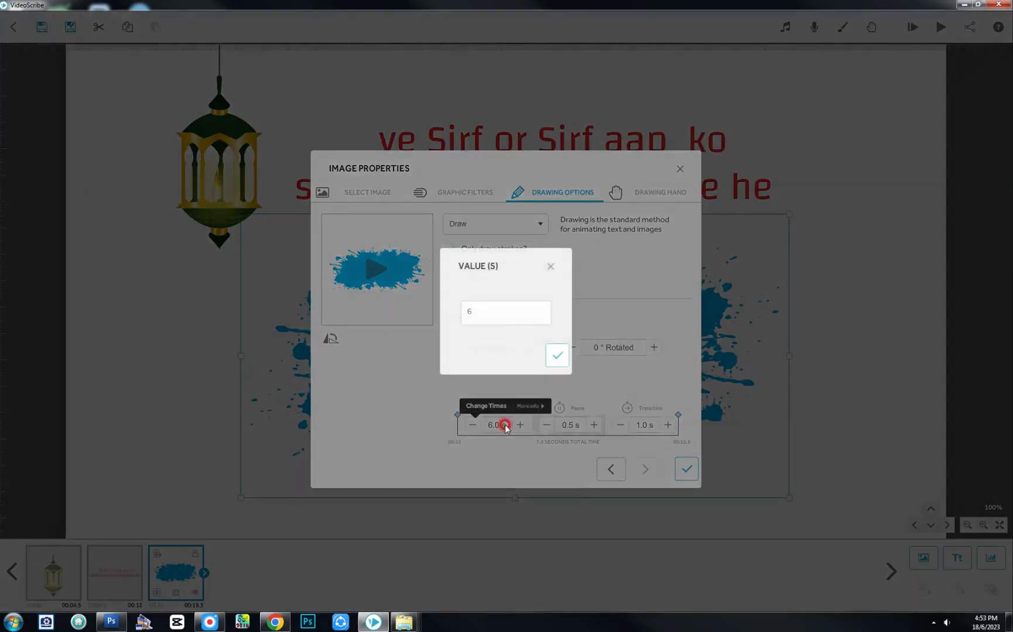
{"action": "left_click_drag", "start_coordinate": [480, 316], "coordinate": [374, 313]}
{"action": "left_click_drag", "start_coordinate": [475, 309], "coordinate": [447, 307]}
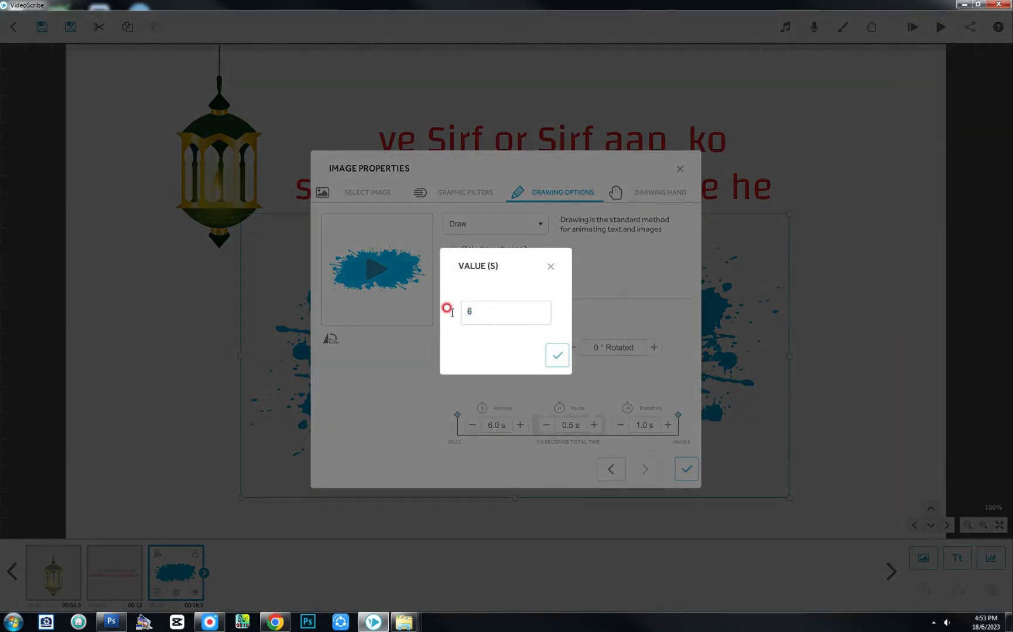
{"action": "type", "text": "3"}
{"action": "key", "text": "Return"}
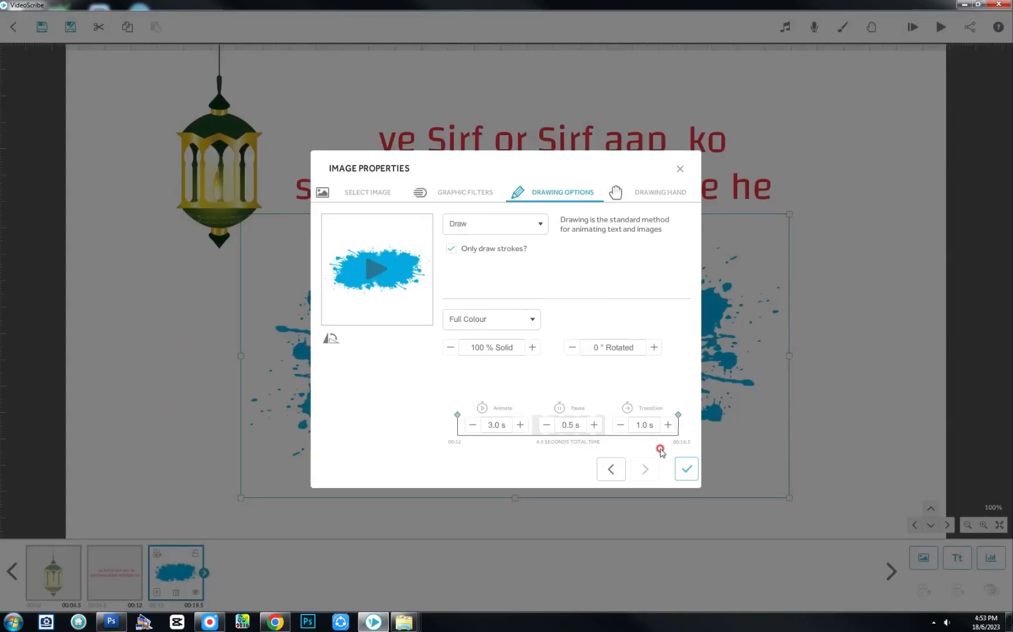
{"action": "left_click", "coordinate": [685, 469]}
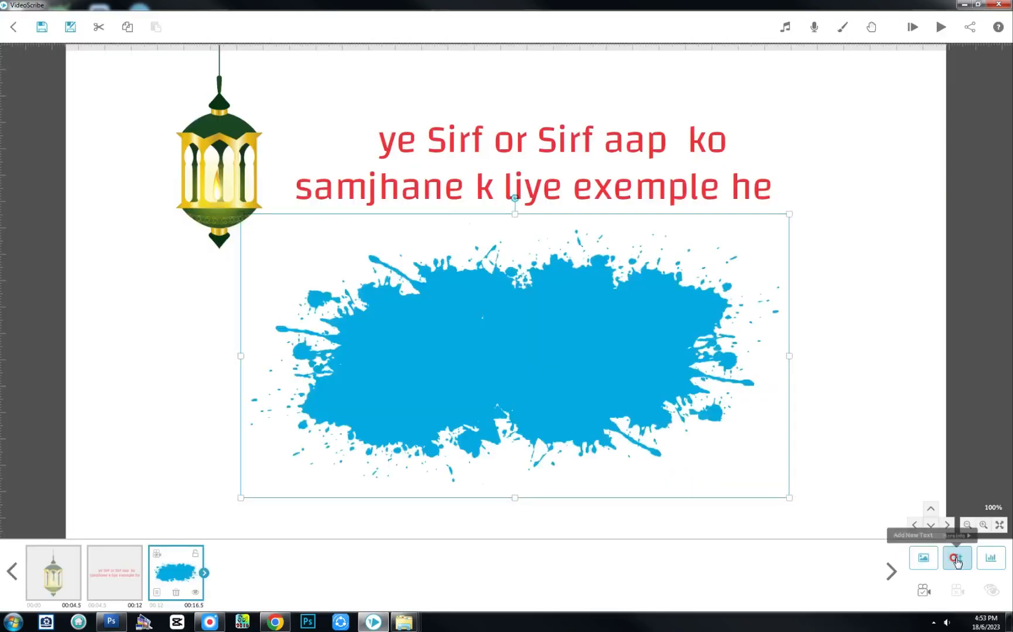
Compose the new text "Dosto asan or othentic triqa me sher kr raha hn aap k sath", breaking the line before "me" and indenting both lines
{"action": "left_click", "coordinate": [956, 559]}
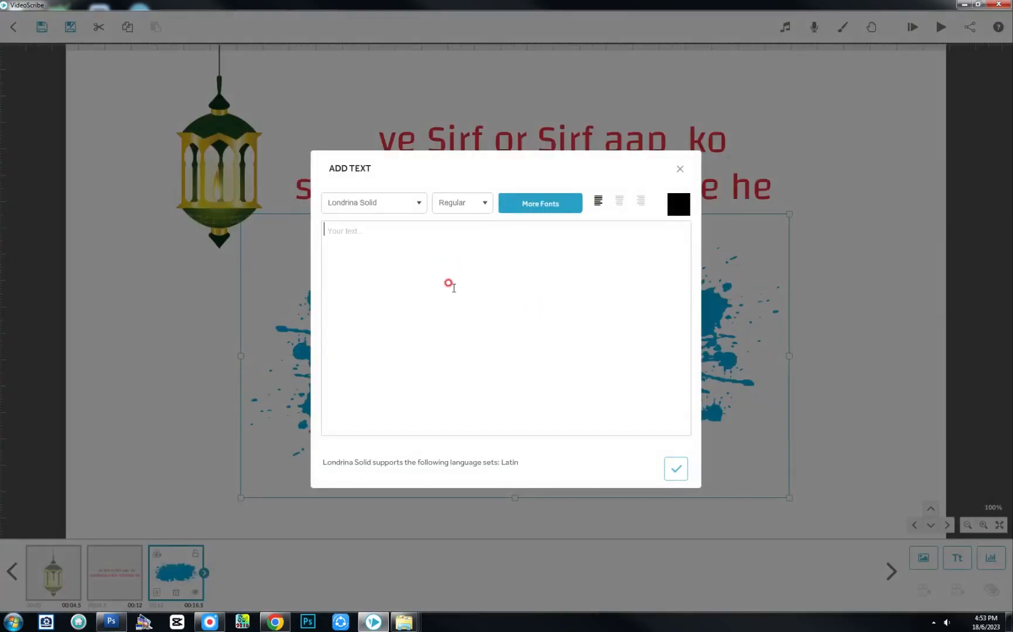
{"action": "left_click", "coordinate": [338, 234]}
{"action": "type", "text": "D"}
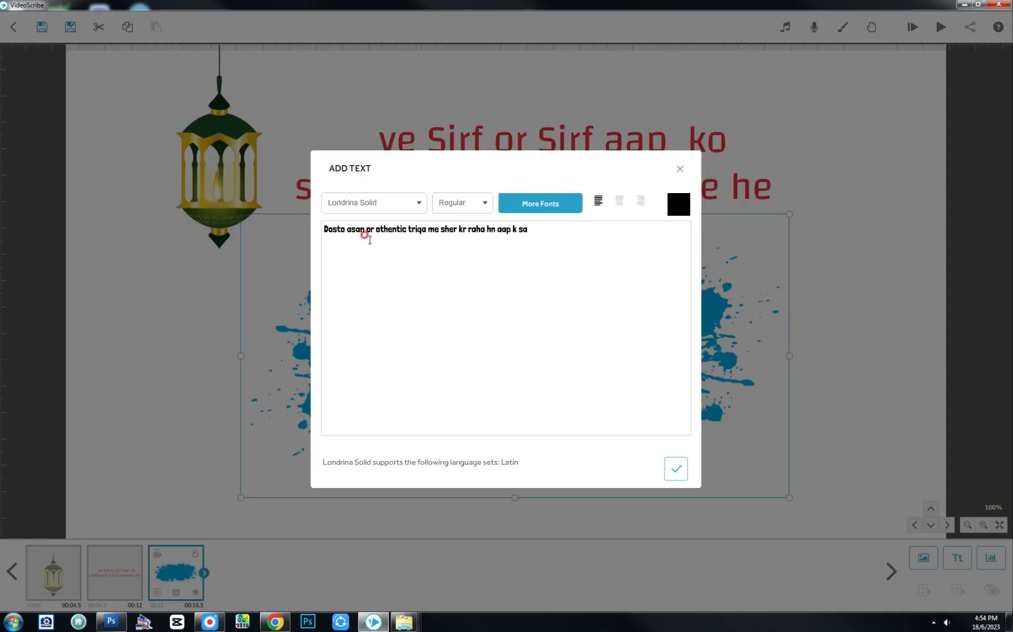
{"action": "left_click", "coordinate": [427, 229]}
{"action": "key", "text": "Return"}
{"action": "left_click", "coordinate": [327, 229]}
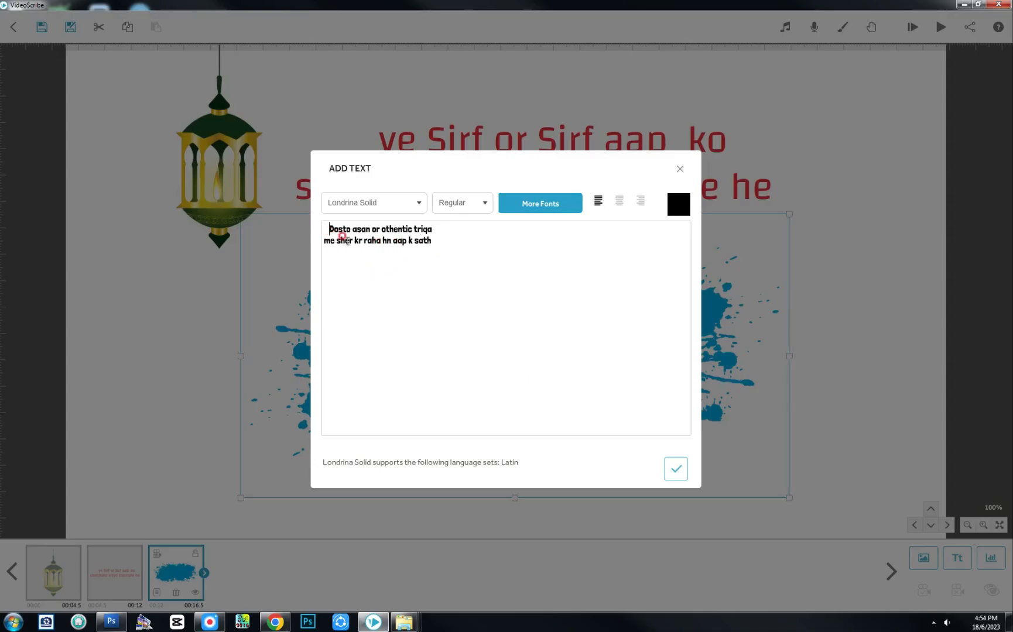
{"action": "left_click", "coordinate": [325, 240]}
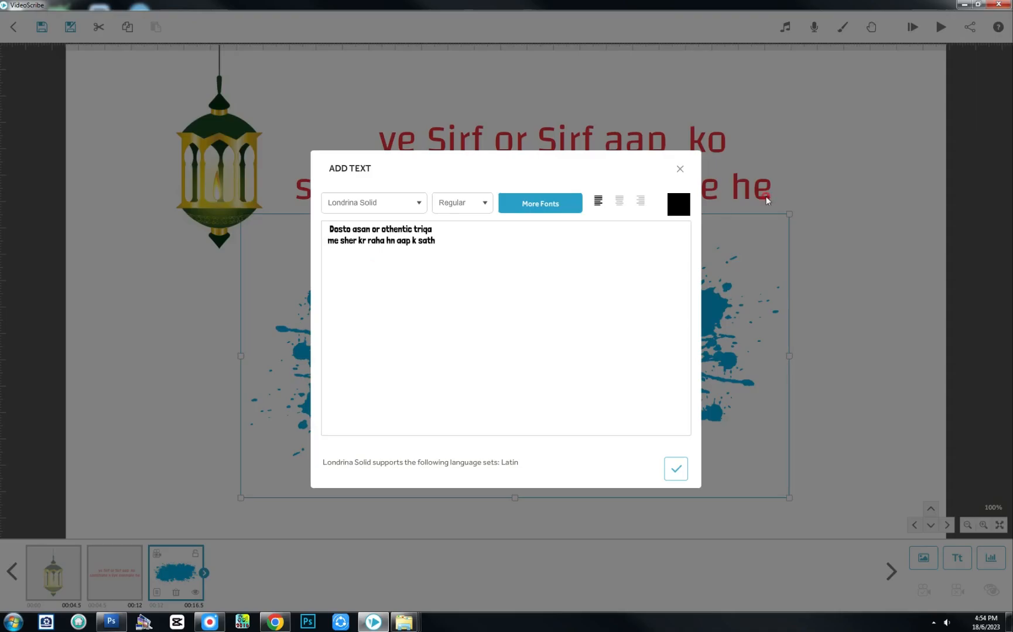
Colour the new text bright yellow, add it over the blue splash and enlarge it slightly
{"action": "left_click", "coordinate": [680, 204]}
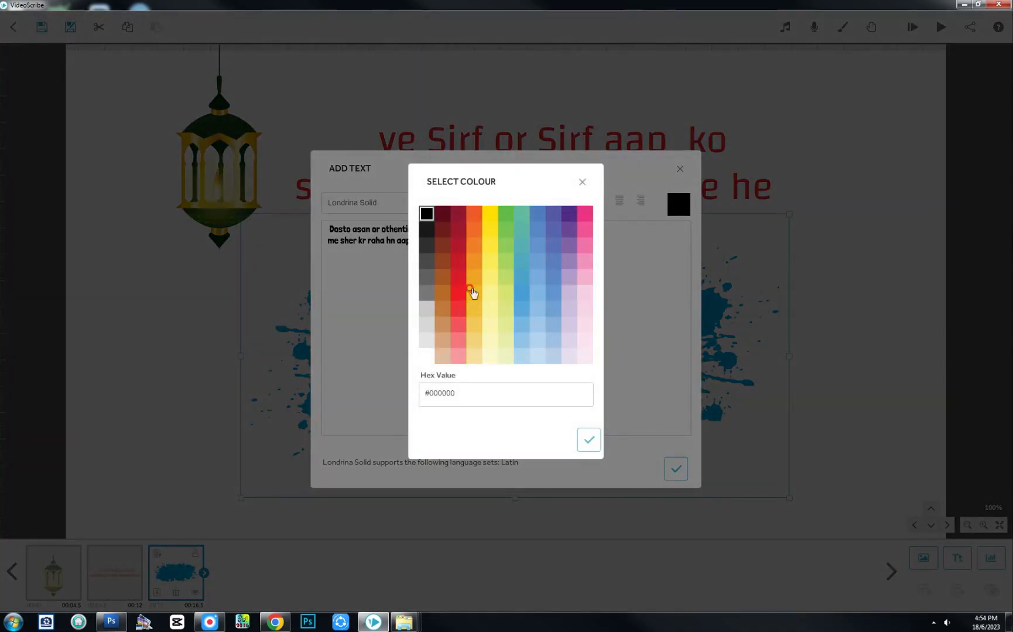
{"action": "left_click", "coordinate": [489, 215]}
{"action": "left_click", "coordinate": [587, 439]}
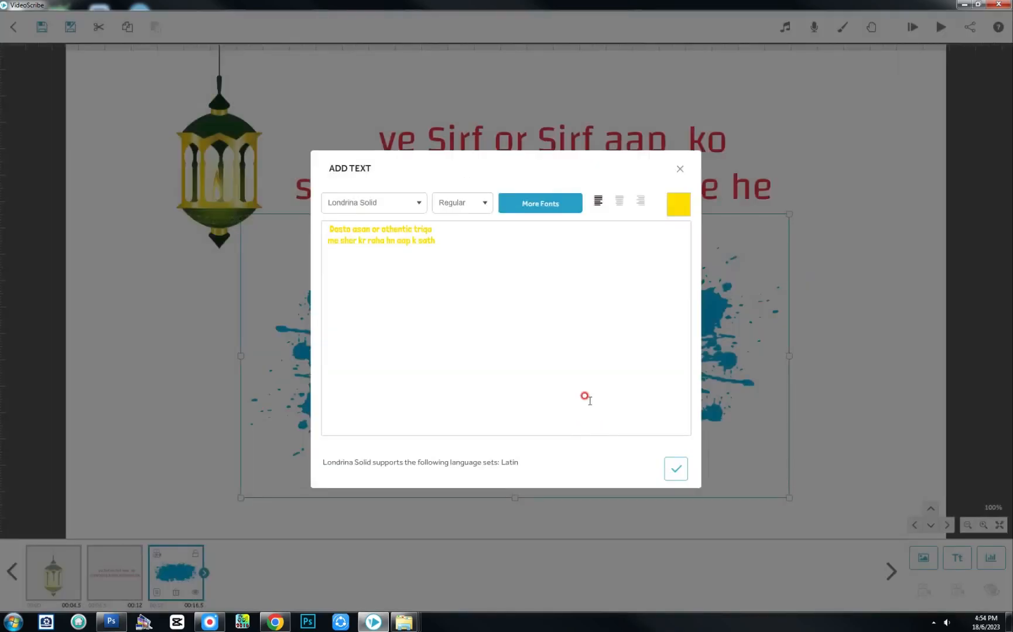
{"action": "left_click", "coordinate": [681, 469]}
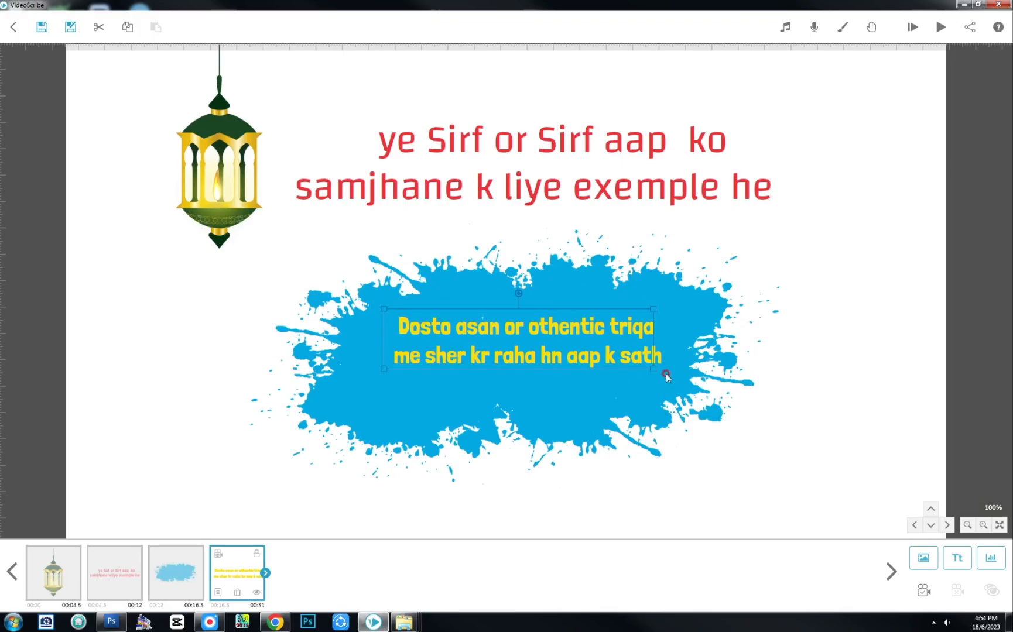
{"action": "mouse_move", "coordinate": [653, 371]}
{"action": "left_mouse_down"}
{"action": "mouse_move", "coordinate": [664, 385]}
{"action": "mouse_move", "coordinate": [646, 372]}
{"action": "left_mouse_up"}
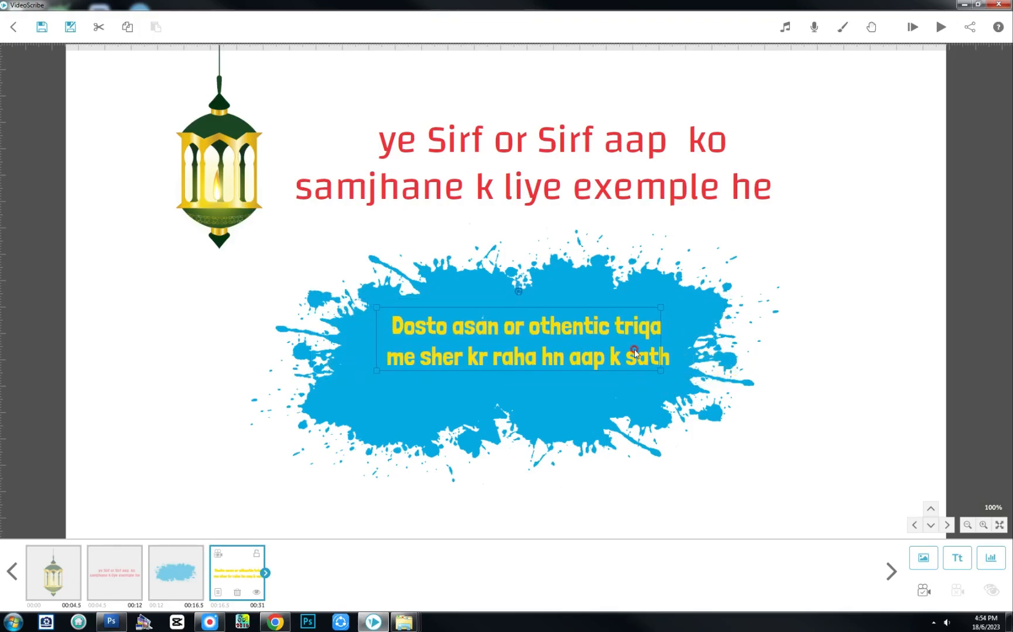
Review the yellow text's drawing hand, drawing and font options, choose Draw as its animation method, and apply the properties
{"action": "double_click", "coordinate": [232, 564]}
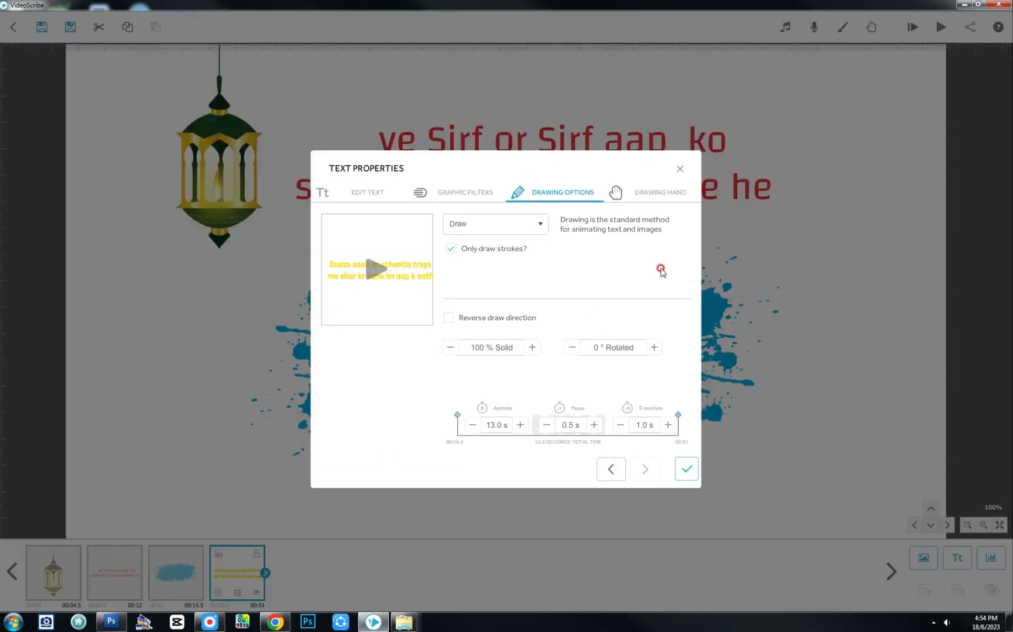
{"action": "left_click", "coordinate": [637, 194]}
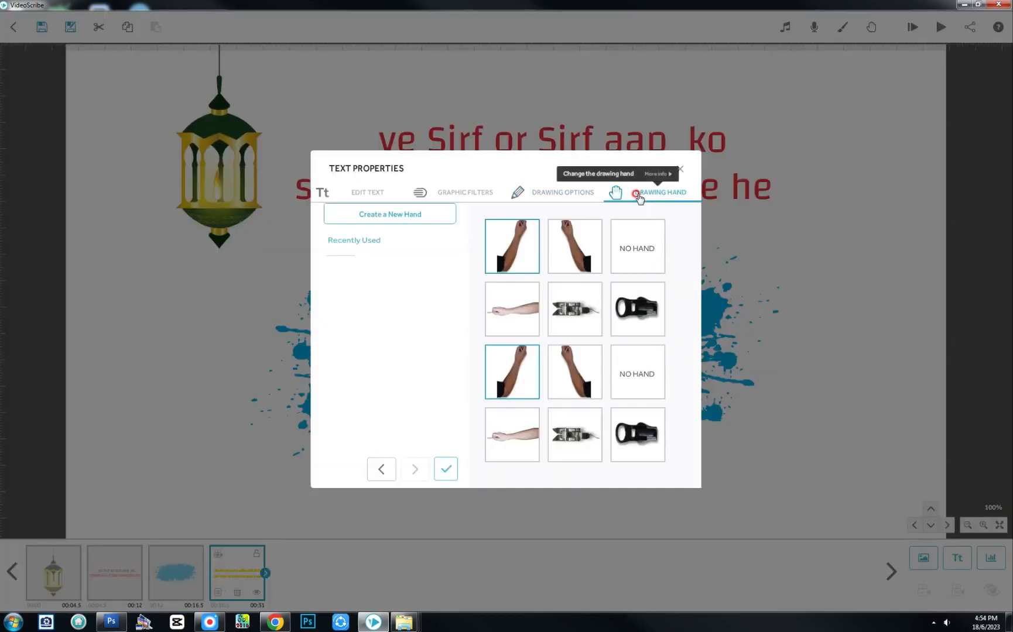
{"action": "left_click", "coordinate": [569, 193]}
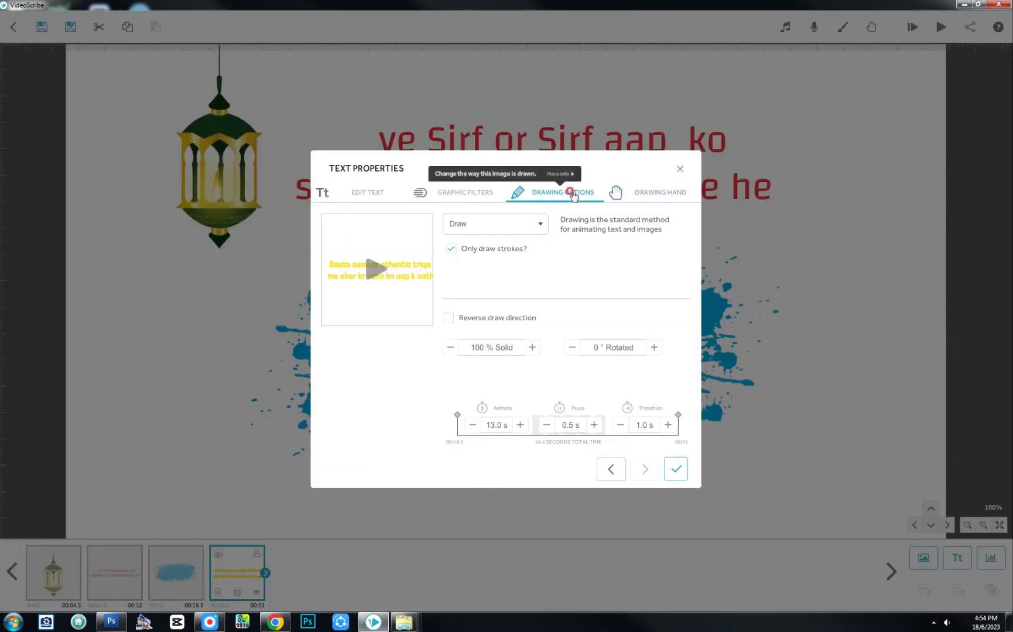
{"action": "left_click", "coordinate": [498, 222]}
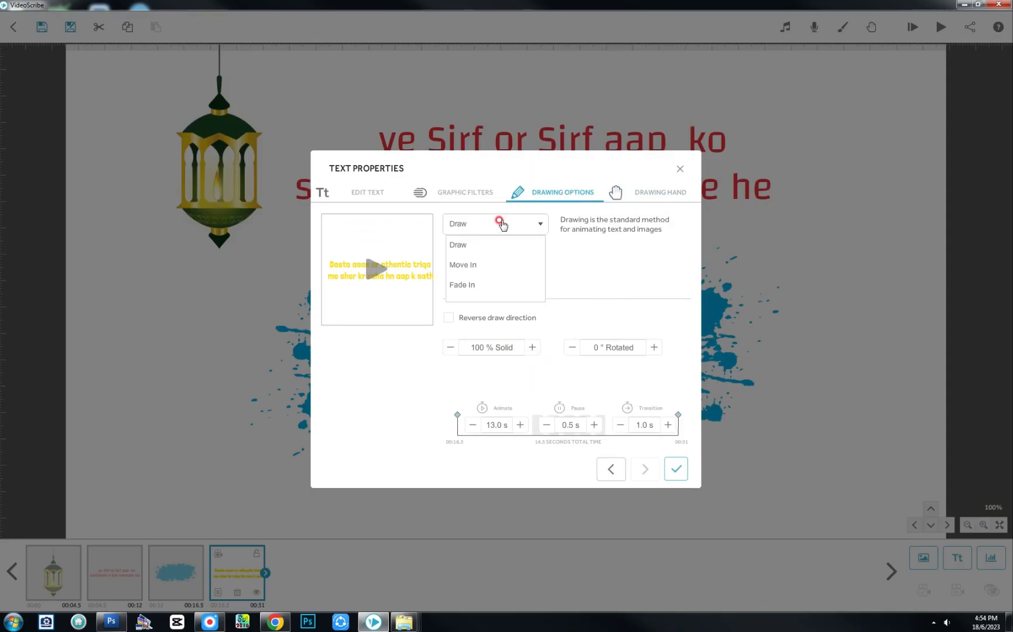
{"action": "left_click", "coordinate": [492, 245]}
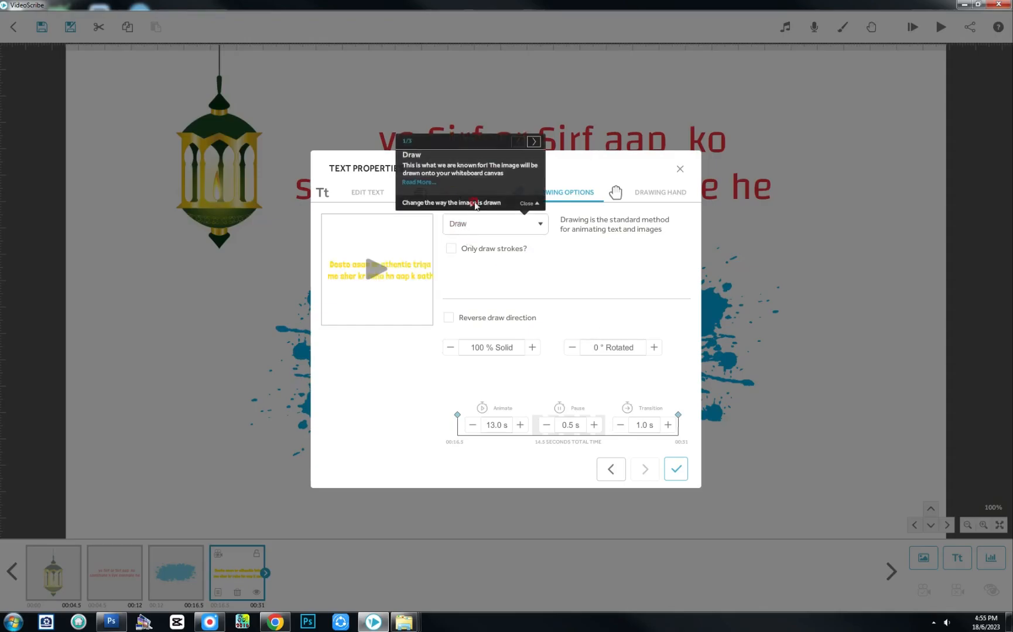
{"action": "left_click", "coordinate": [385, 195]}
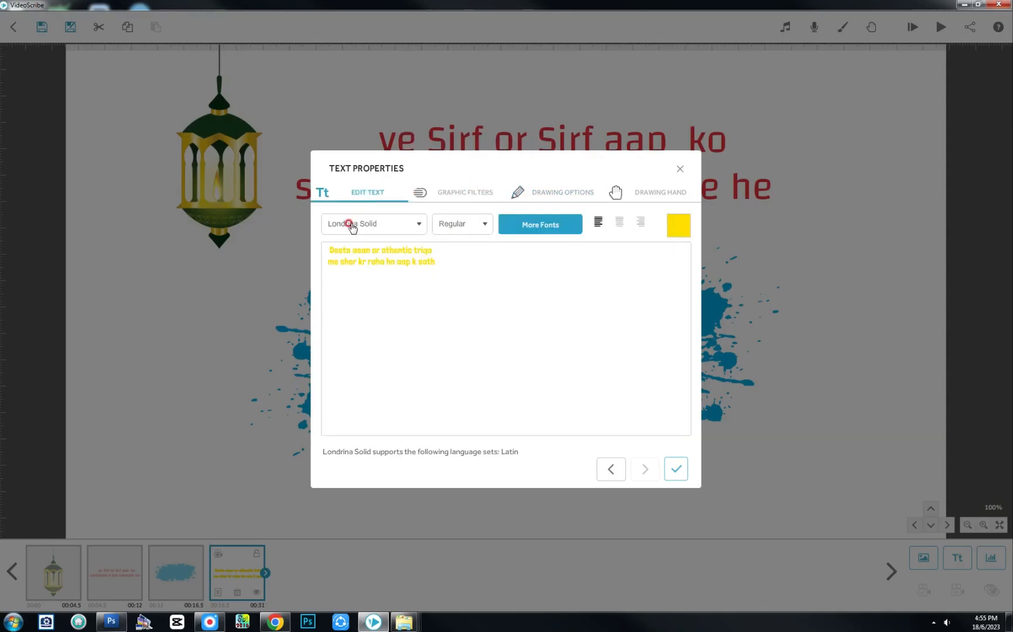
{"action": "left_click", "coordinate": [675, 468]}
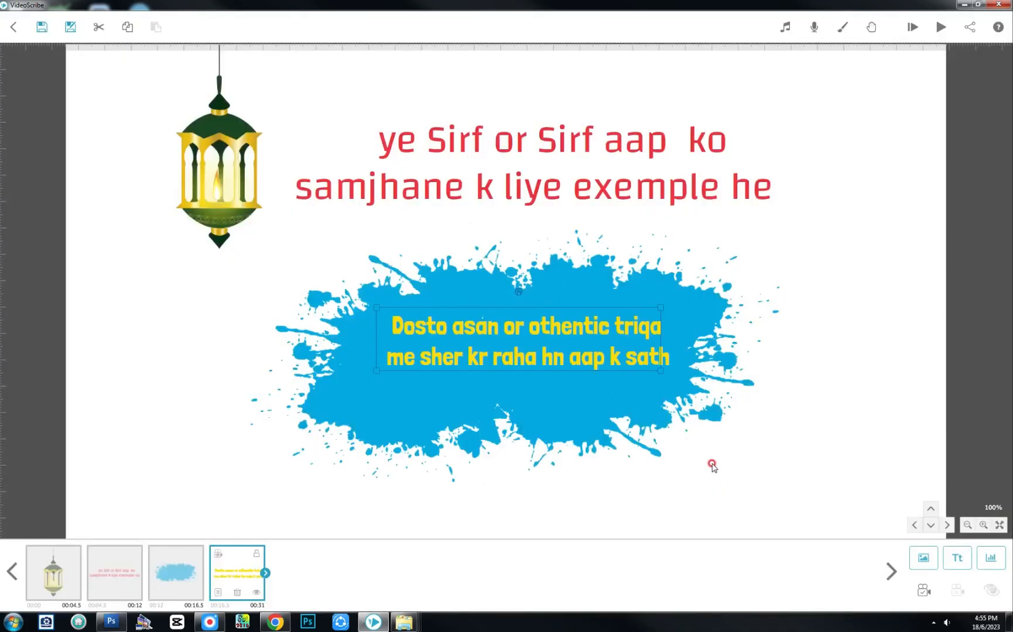
Set the camera to the current position for the blue splash image and for the yellow text
{"action": "left_click", "coordinate": [552, 497]}
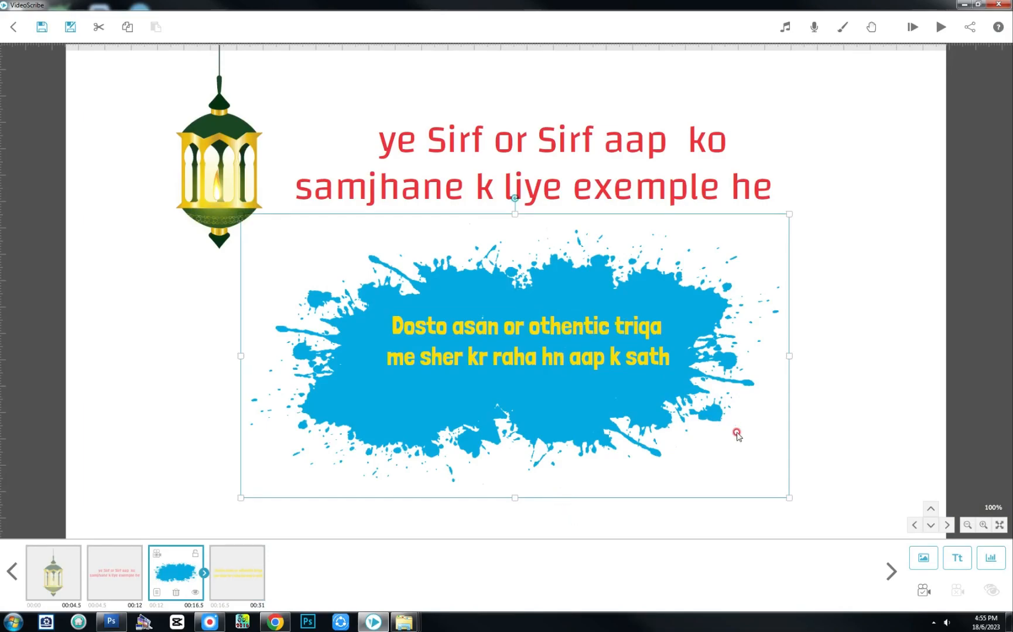
{"action": "left_click", "coordinate": [902, 413]}
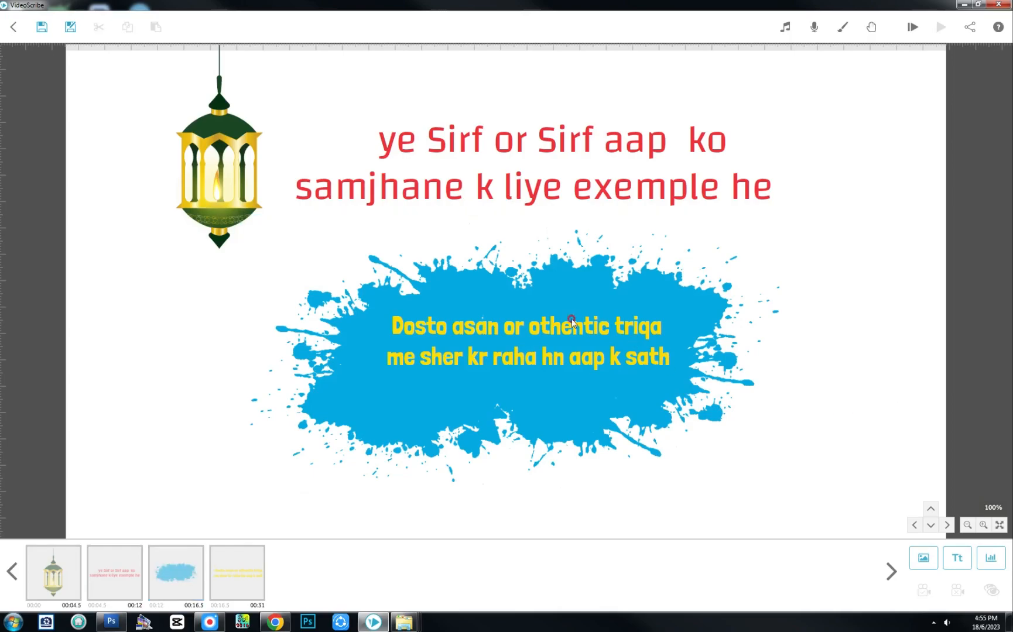
{"action": "left_click", "coordinate": [179, 575]}
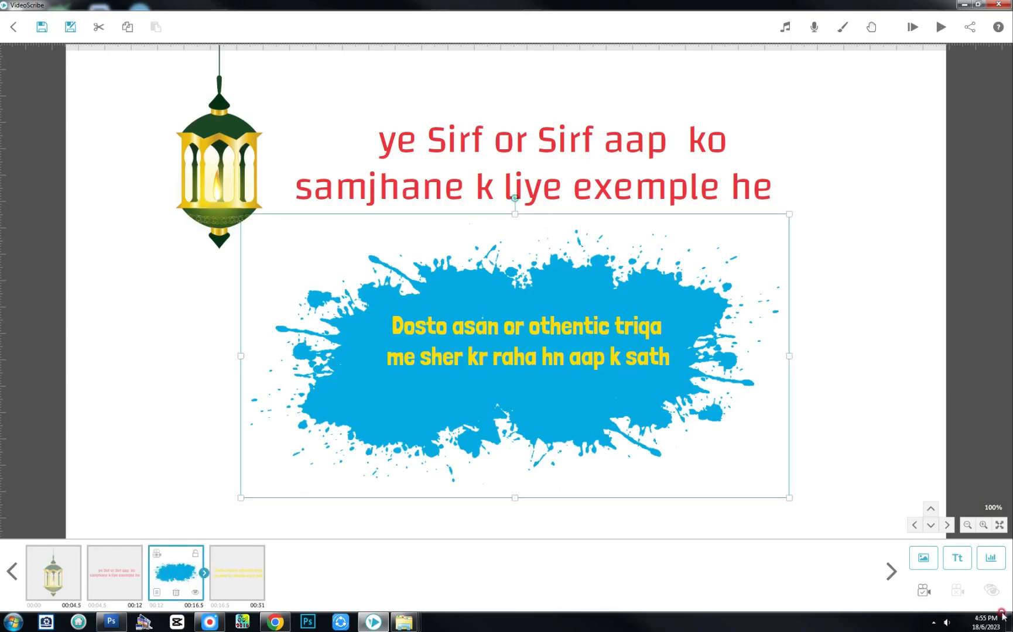
{"action": "left_click", "coordinate": [923, 591]}
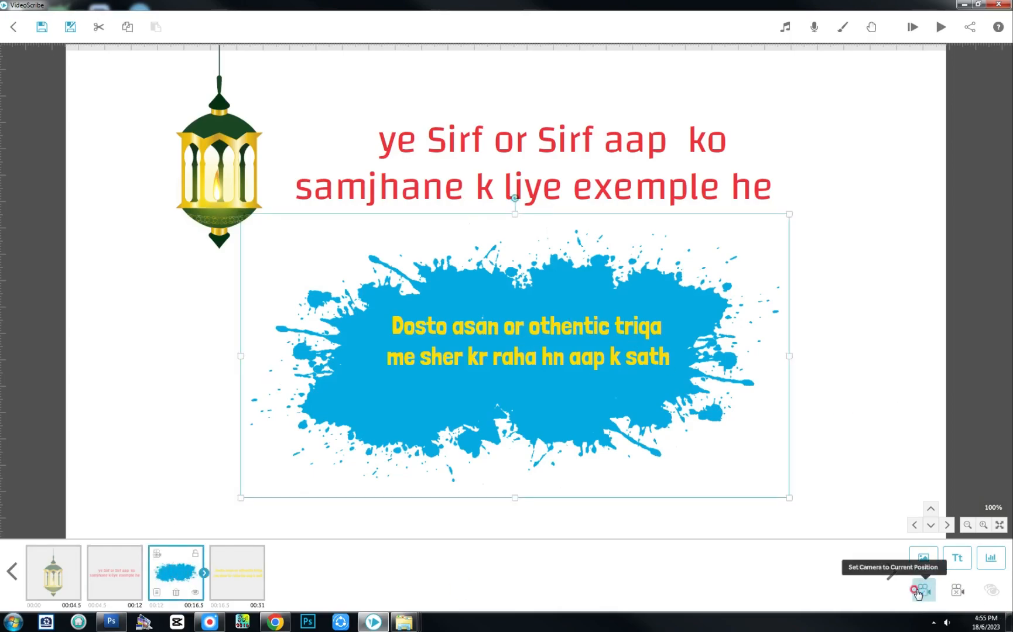
{"action": "left_click", "coordinate": [228, 571]}
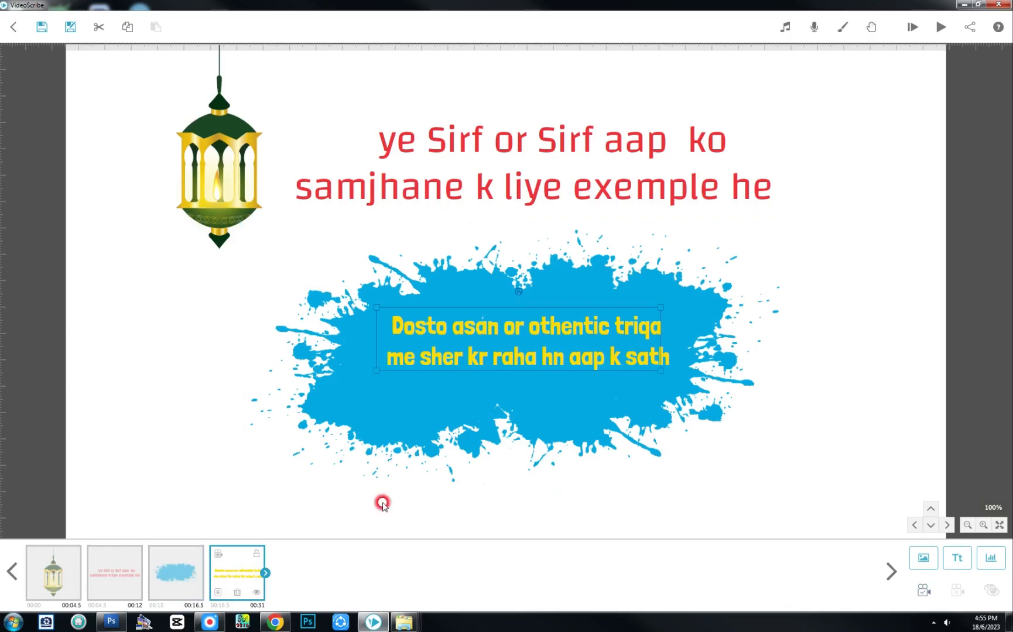
{"action": "left_click", "coordinate": [923, 591]}
Import the dark-blue splatter image jjpjpjp from the PNG folder, using the Draw animation with the Reveal style
{"action": "left_click_drag", "start_coordinate": [517, 493], "coordinate": [666, 317]}
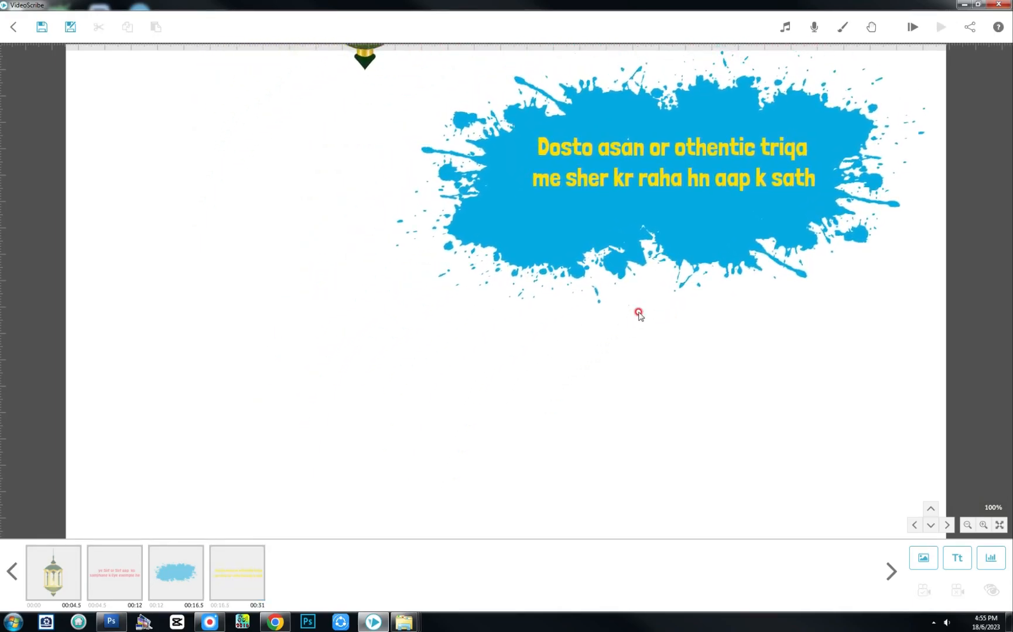
{"action": "mouse_move", "coordinate": [404, 621]}
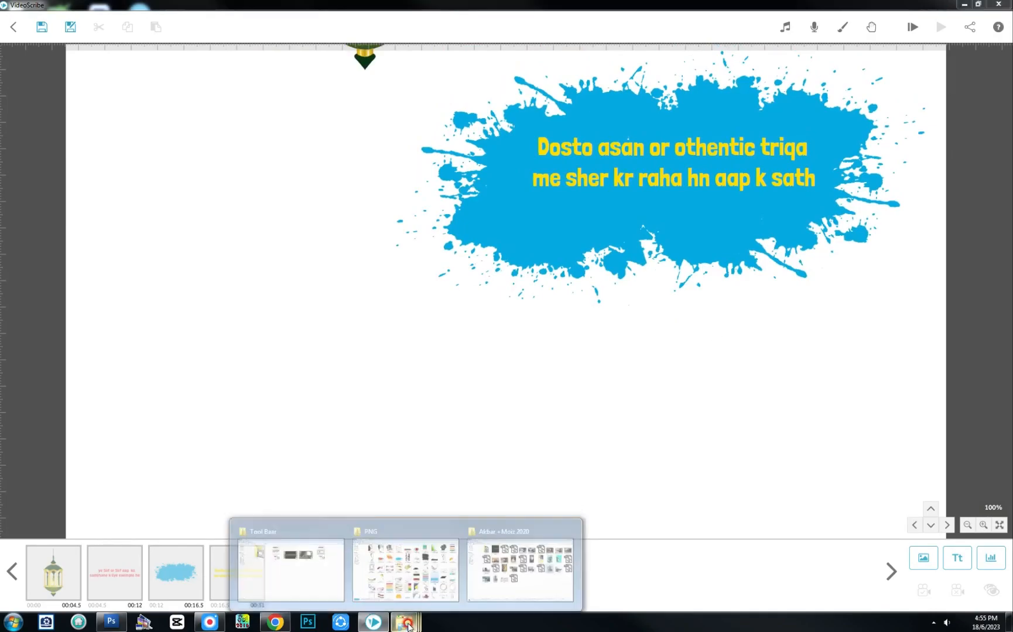
{"action": "left_click", "coordinate": [444, 597]}
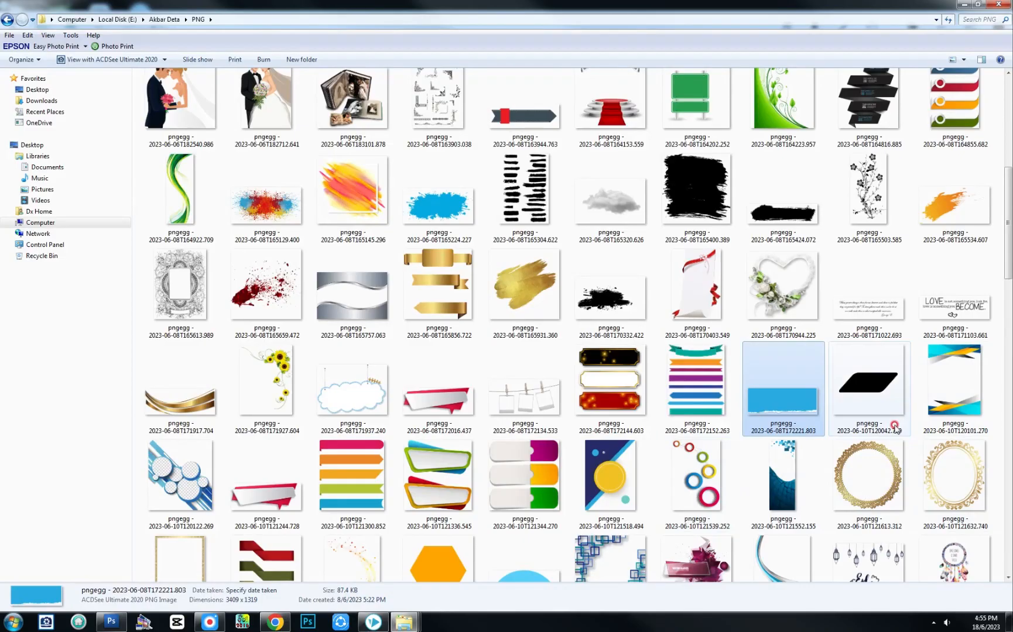
{"action": "left_click", "coordinate": [372, 622]}
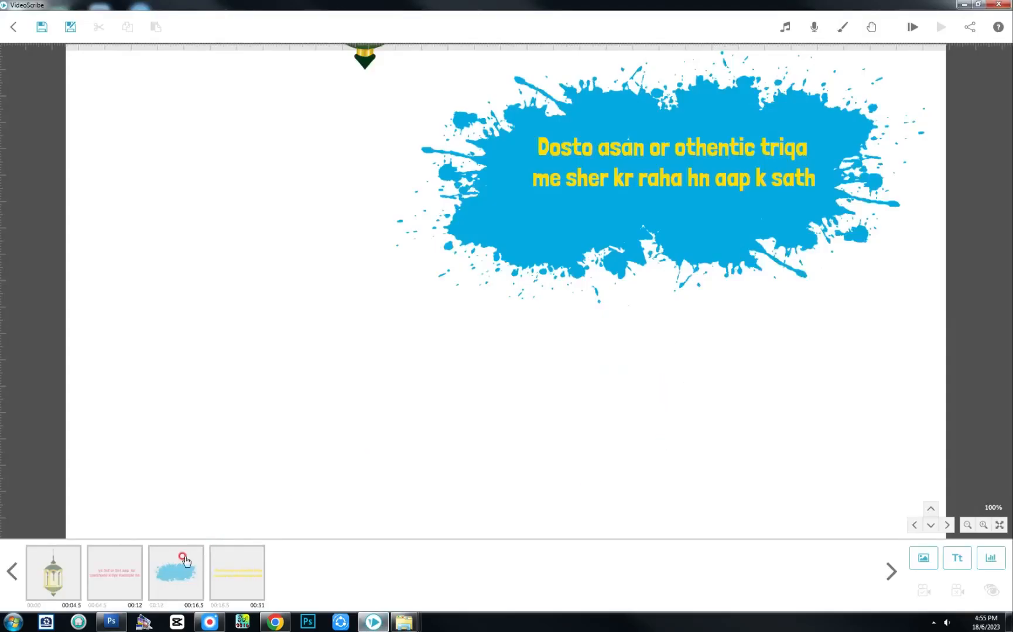
{"action": "left_click", "coordinate": [923, 559]}
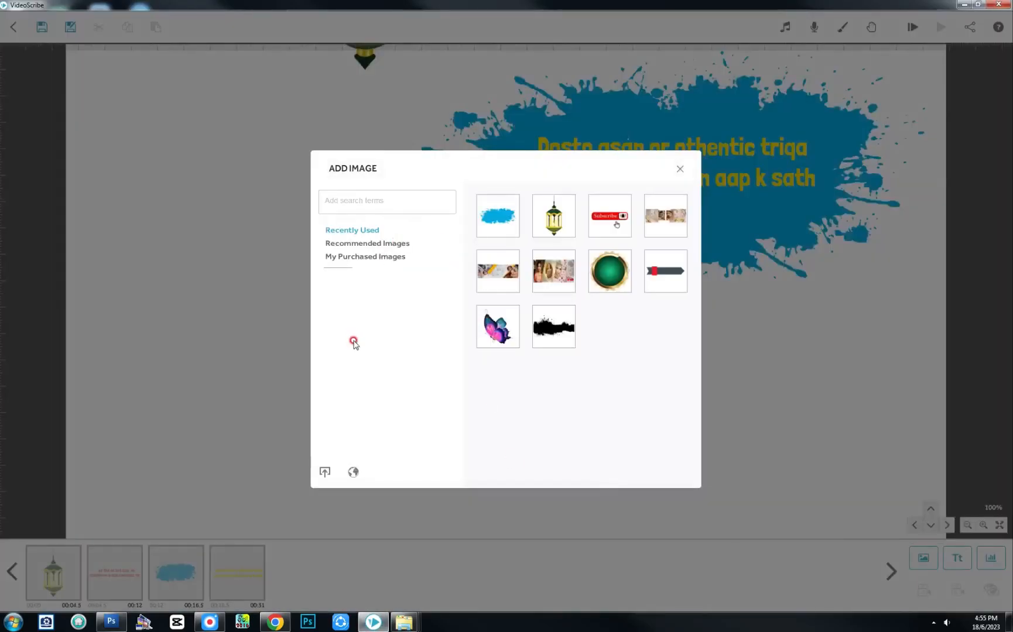
{"action": "left_click", "coordinate": [324, 472]}
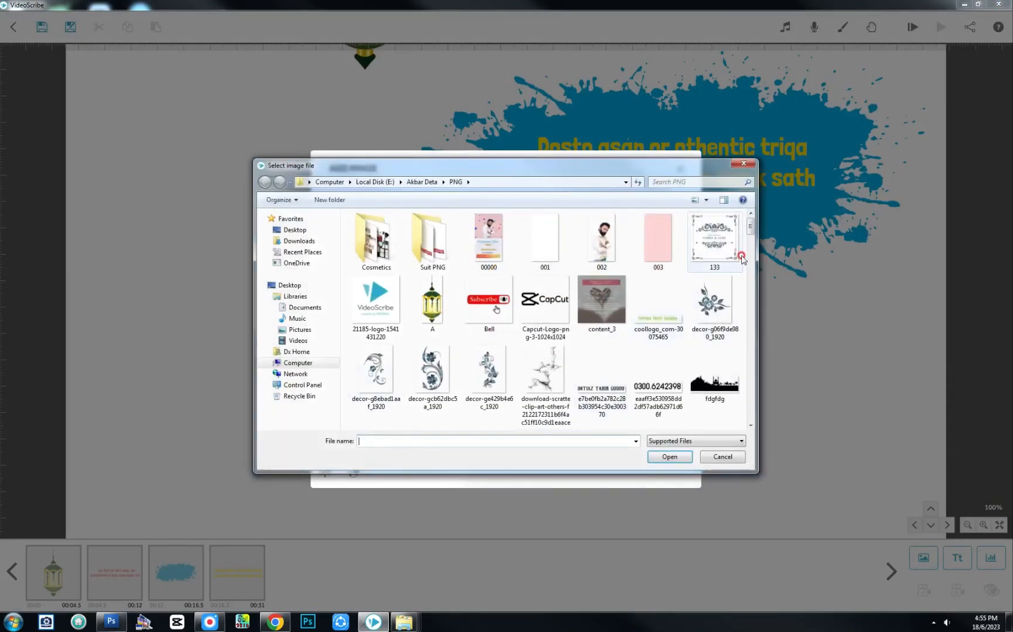
{"action": "left_click_drag", "start_coordinate": [750, 229], "coordinate": [751, 252]}
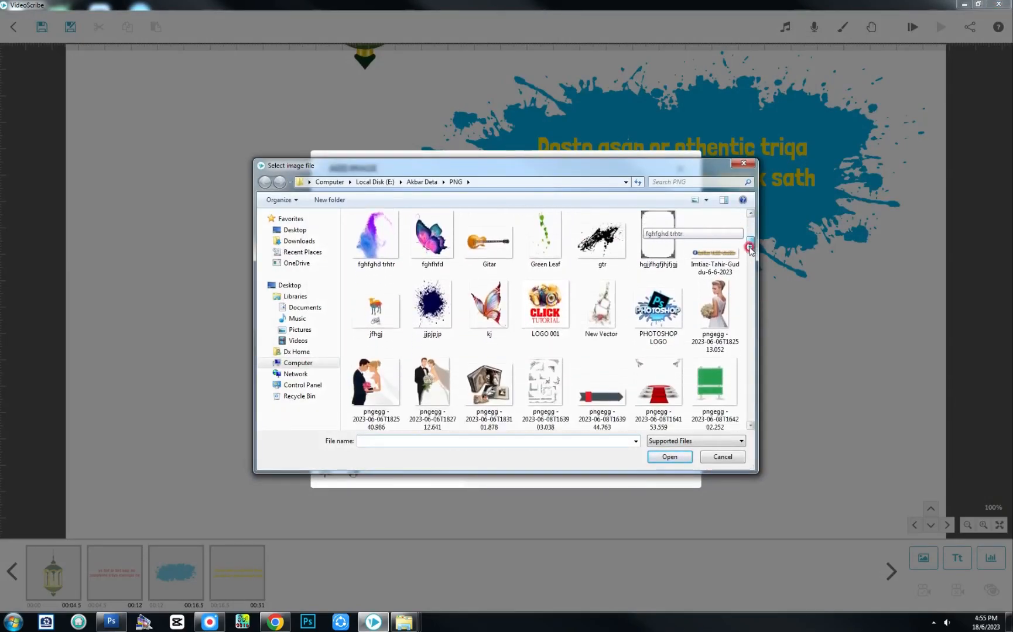
{"action": "left_click", "coordinate": [433, 301]}
{"action": "left_click", "coordinate": [660, 455]}
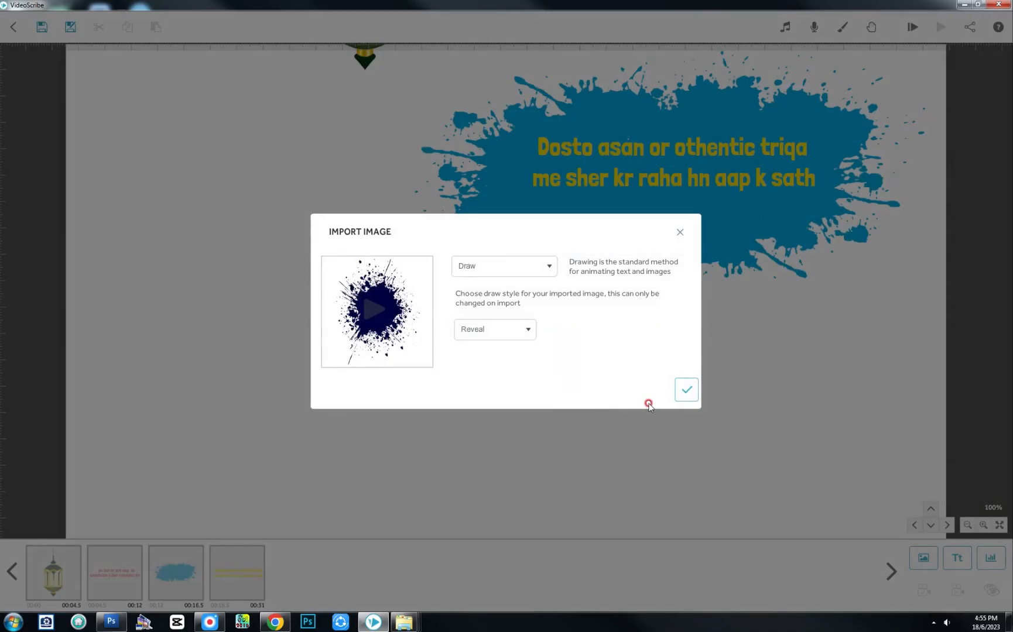
{"action": "left_click", "coordinate": [681, 397]}
Rotate the dark-blue splatter about a quarter turn, enlarge it below the light-blue splash, and set its camera to the current position
{"action": "left_click_drag", "start_coordinate": [527, 294], "coordinate": [280, 404]}
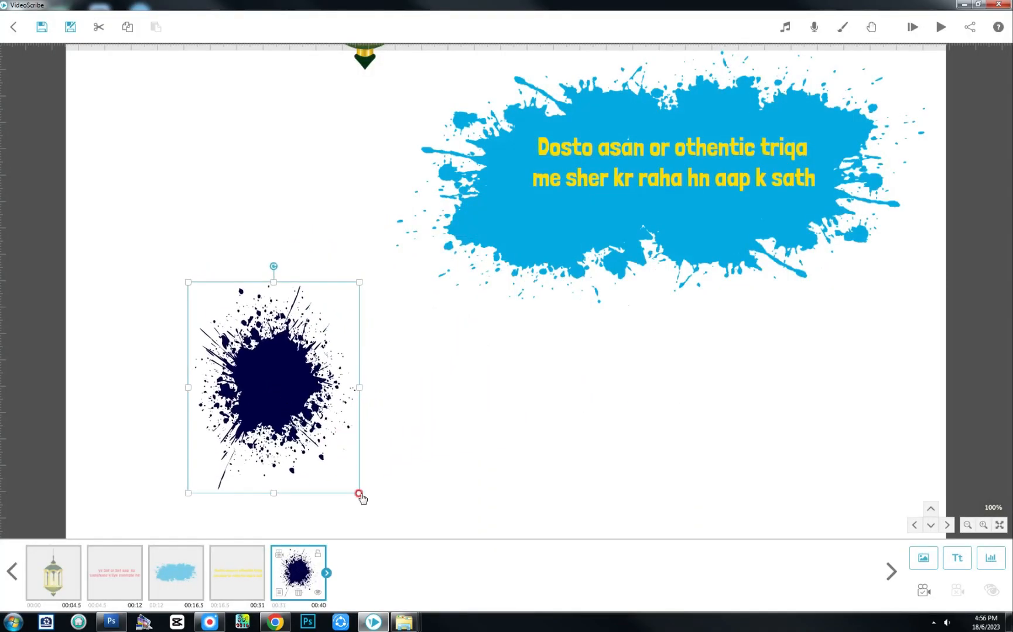
{"action": "left_click_drag", "start_coordinate": [274, 266], "coordinate": [382, 392]}
{"action": "left_click_drag", "start_coordinate": [380, 472], "coordinate": [492, 406]}
{"action": "left_click_drag", "start_coordinate": [410, 221], "coordinate": [458, 317]}
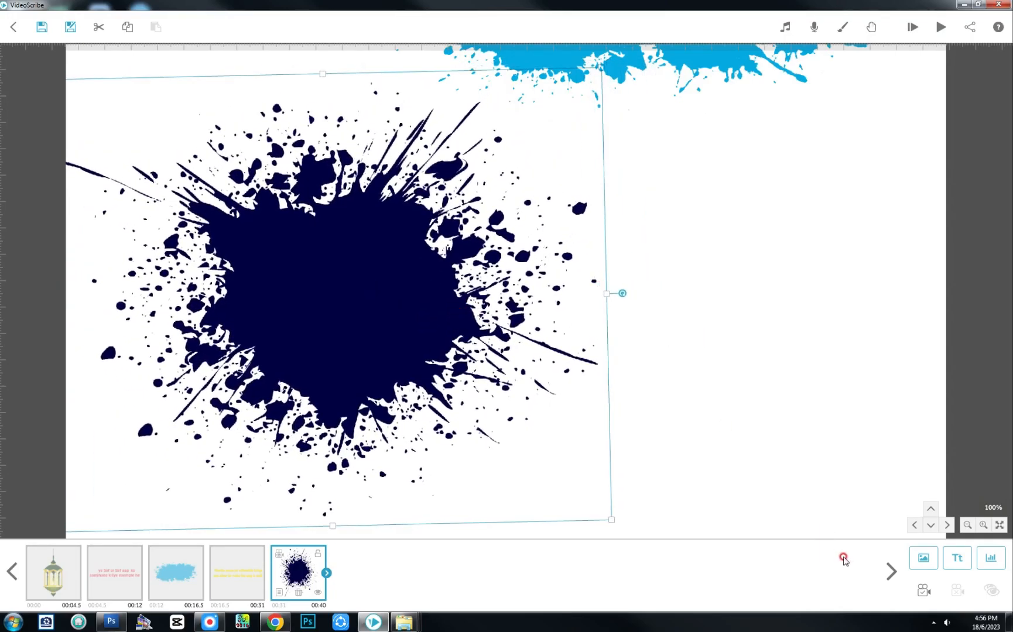
{"action": "left_click", "coordinate": [924, 592]}
{"action": "left_click", "coordinate": [651, 402]}
Compose the new text "How To Creat any work in this softwear", breaking the line before "work" and indenting the first line
{"action": "left_click", "coordinate": [946, 565]}
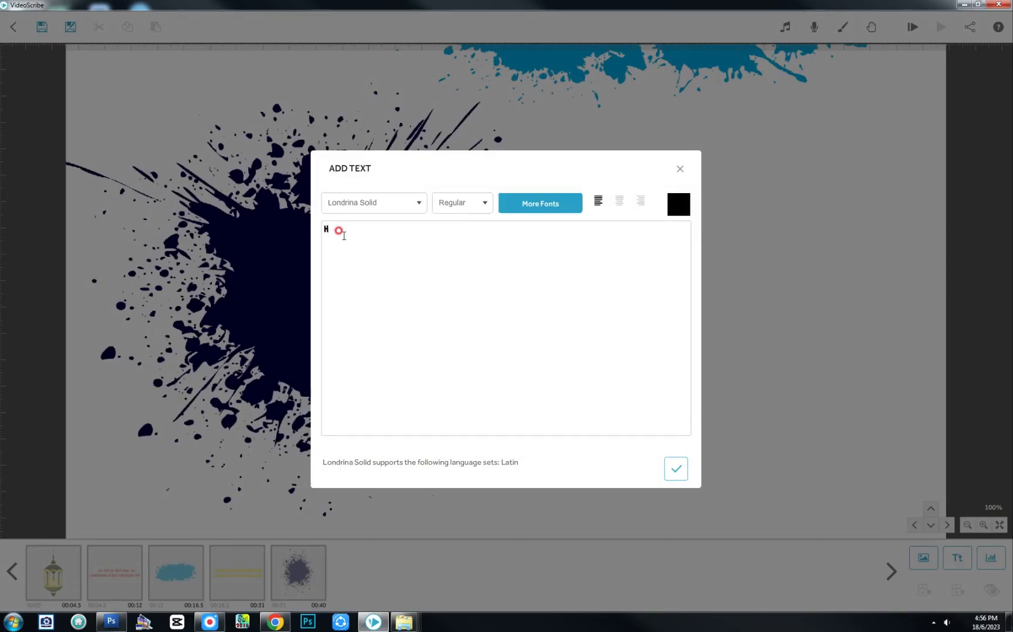
{"action": "type", "text": "How To Creat any"}
{"action": "type", "text": "work in this softwear"}
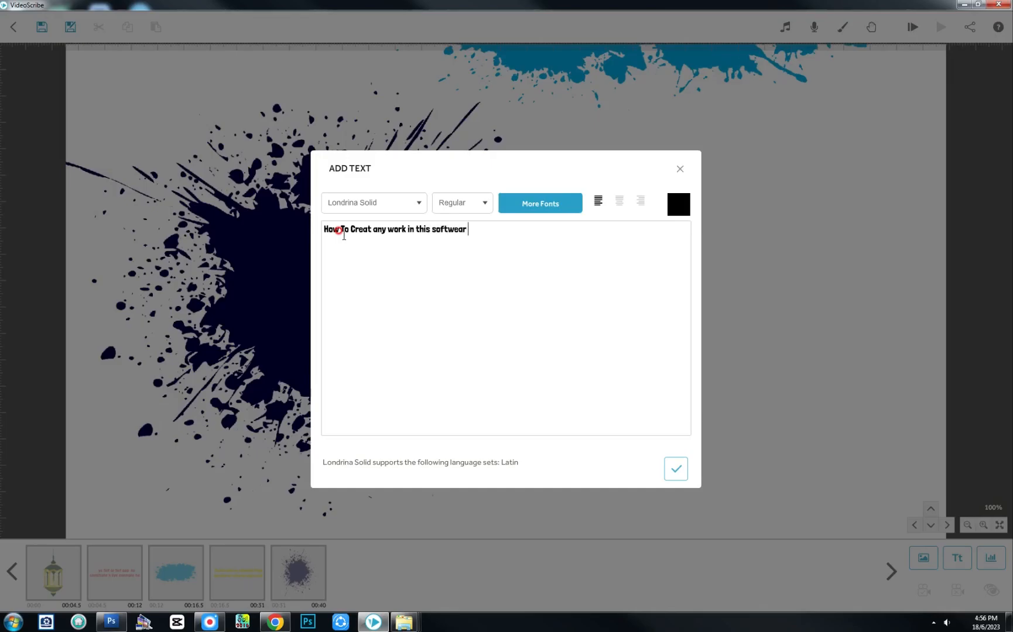
{"action": "left_click", "coordinate": [388, 229]}
{"action": "key", "text": "Return"}
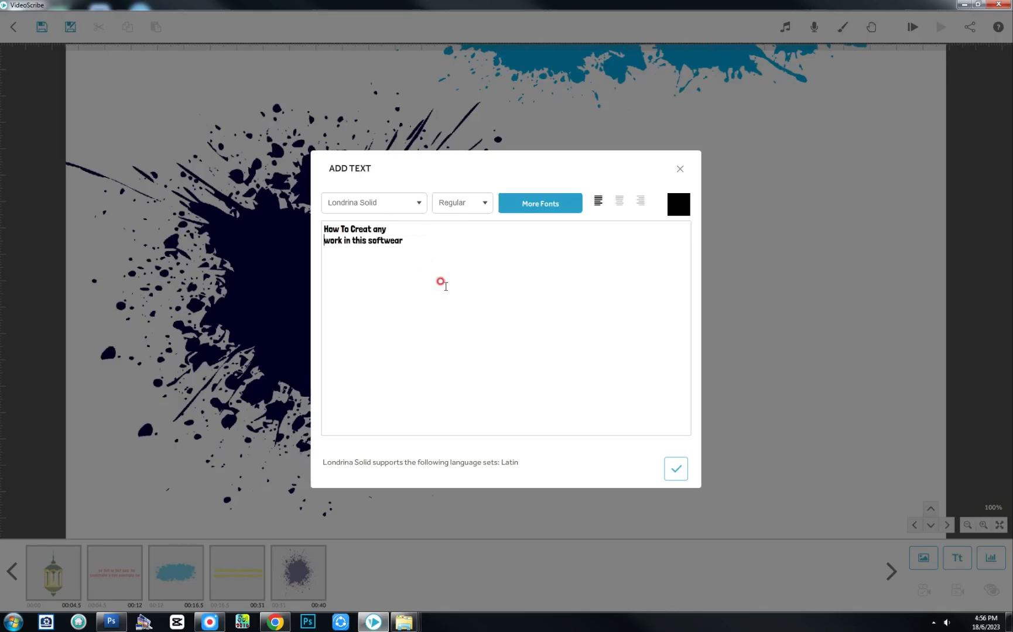
{"action": "left_click", "coordinate": [320, 220]}
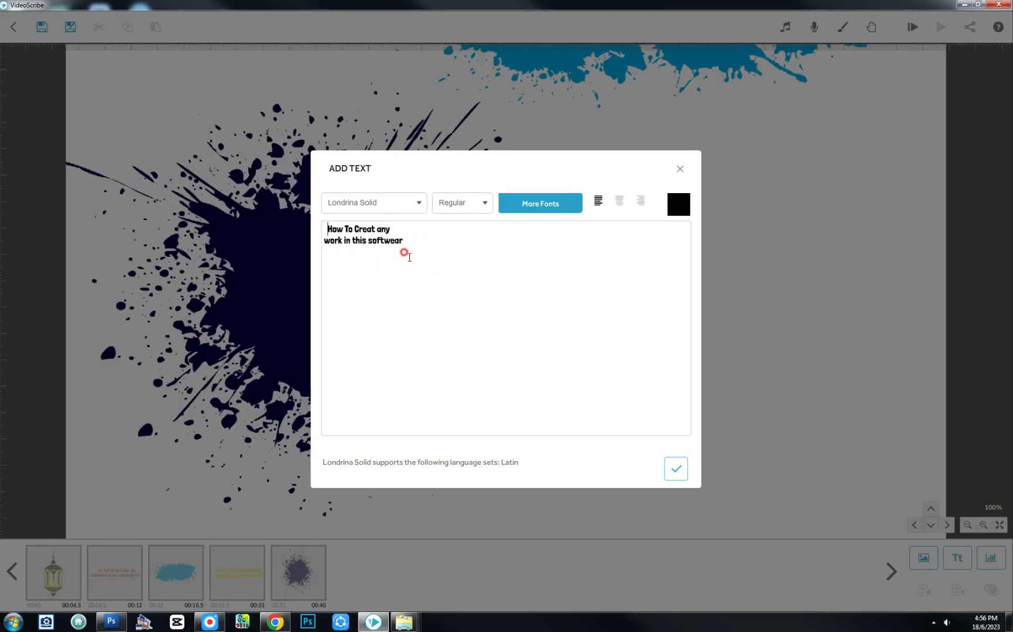
Colour the new text pink (#ee3483) and add it to the canvas
{"action": "left_click", "coordinate": [679, 205]}
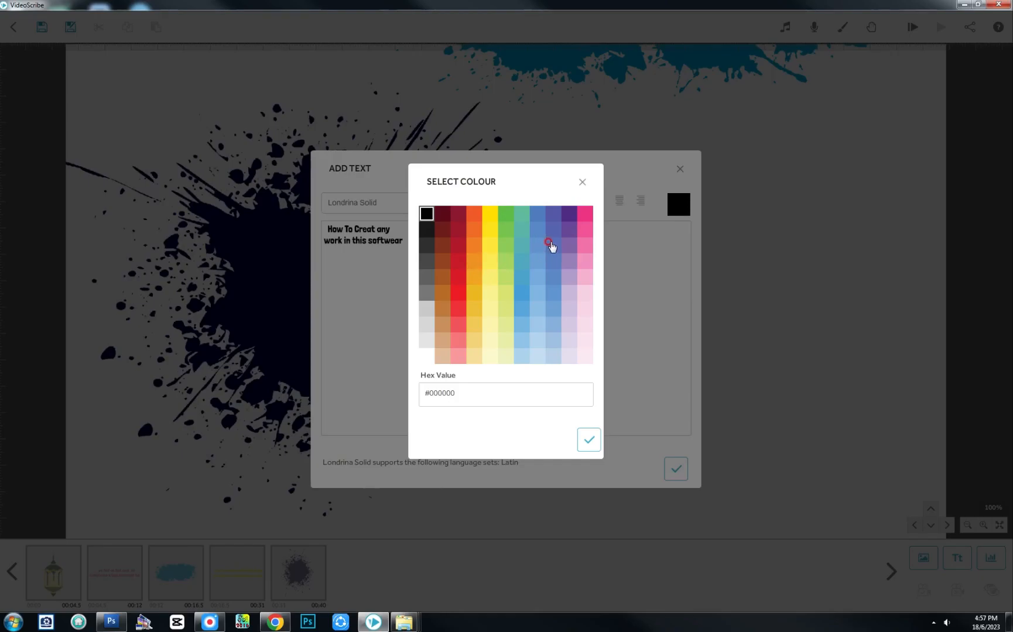
{"action": "left_click", "coordinate": [586, 214]}
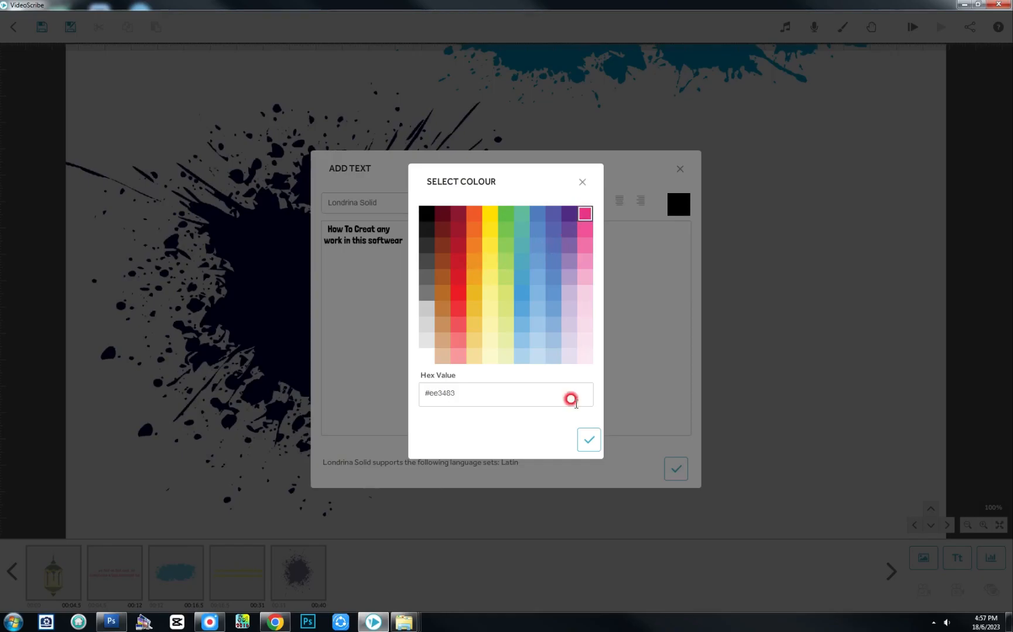
{"action": "left_click", "coordinate": [588, 440]}
{"action": "left_click", "coordinate": [675, 468]}
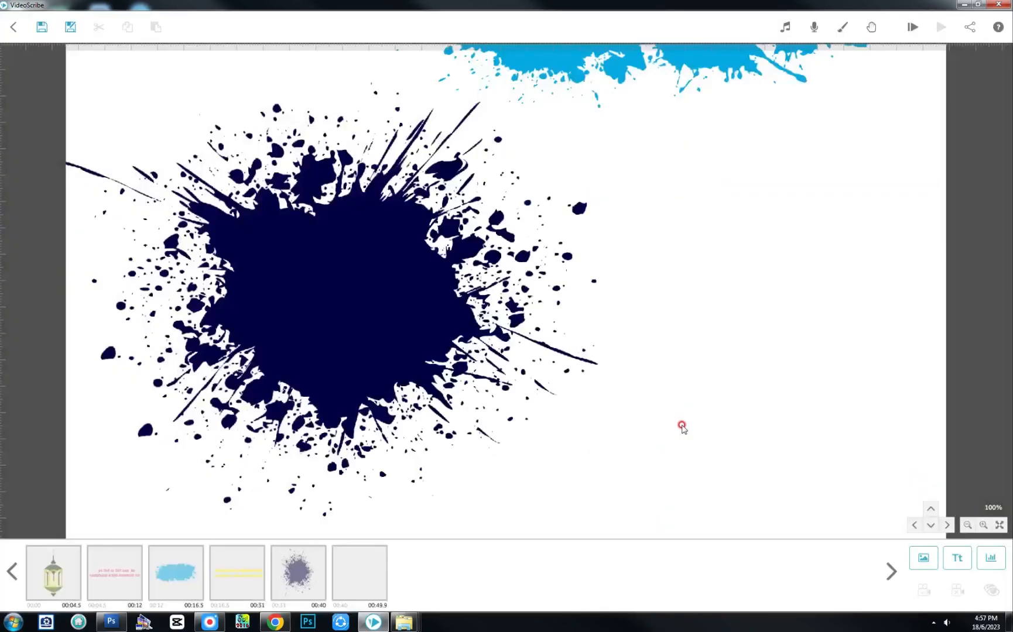
Enlarge the pink text slightly and position it over the solid centre of the dark-blue splatter
{"action": "left_click_drag", "start_coordinate": [597, 316], "coordinate": [454, 316]}
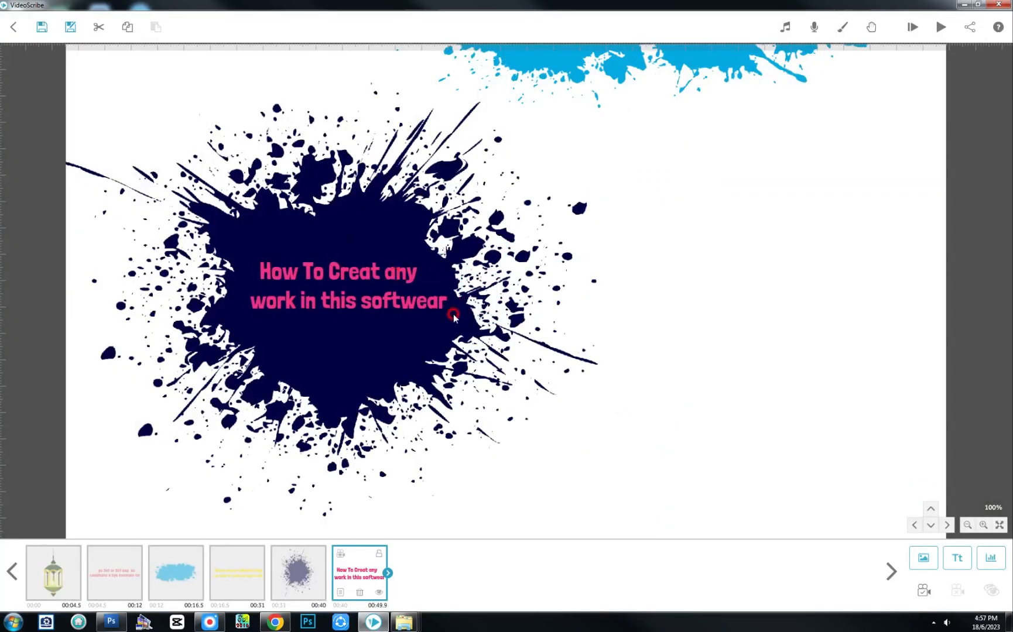
{"action": "left_click_drag", "start_coordinate": [412, 277], "coordinate": [552, 374]}
{"action": "left_click_drag", "start_coordinate": [583, 413], "coordinate": [605, 429]}
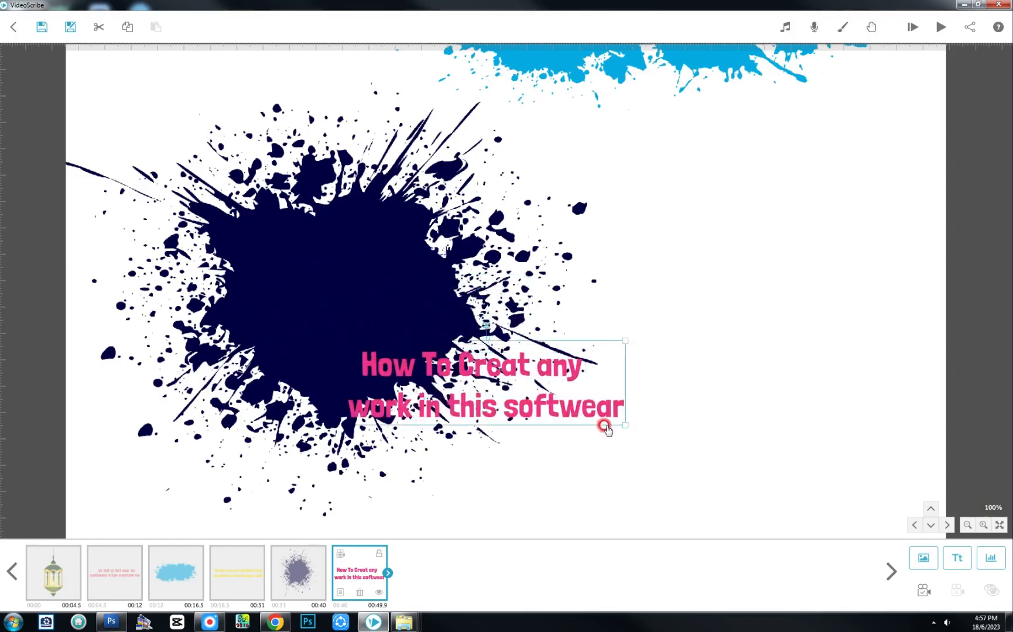
{"action": "left_click_drag", "start_coordinate": [549, 392], "coordinate": [418, 310]}
{"action": "left_click_drag", "start_coordinate": [488, 346], "coordinate": [468, 335]}
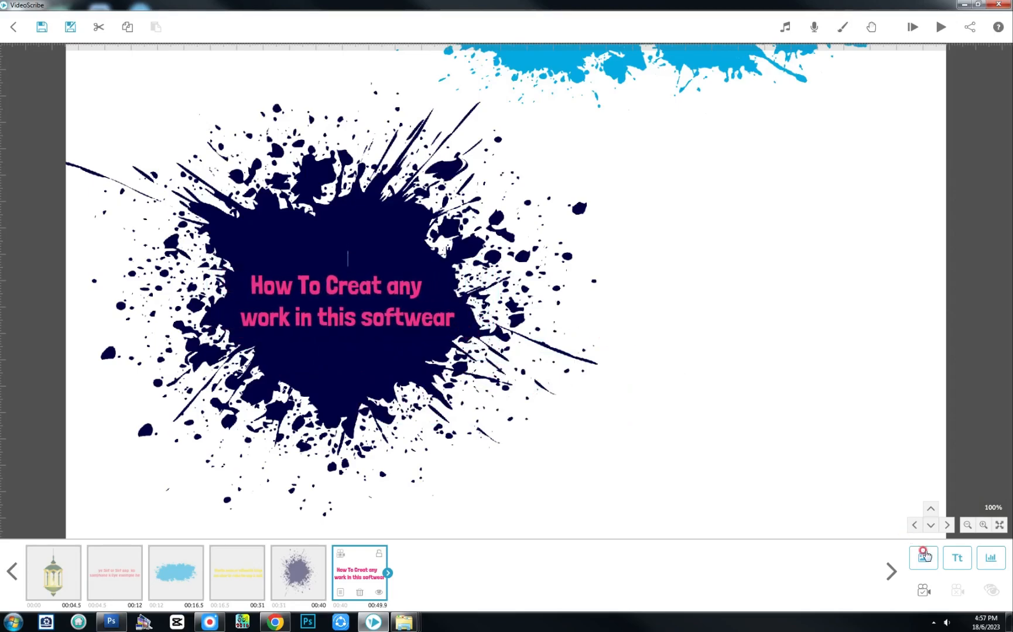
{"action": "left_click", "coordinate": [405, 242]}
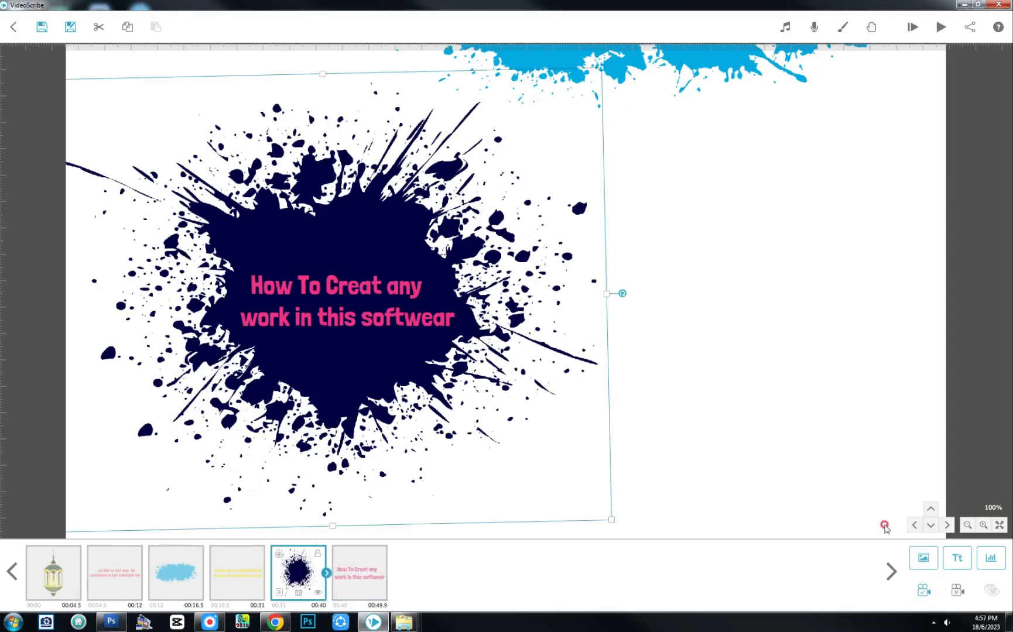
Import the yellow-and-pink brush-stroke image pngegg - 2023-06-08T165145.296 beside the splatter, using Draw with the Reveal style
{"action": "left_click", "coordinate": [711, 440]}
{"action": "left_click_drag", "start_coordinate": [727, 420], "coordinate": [468, 268]}
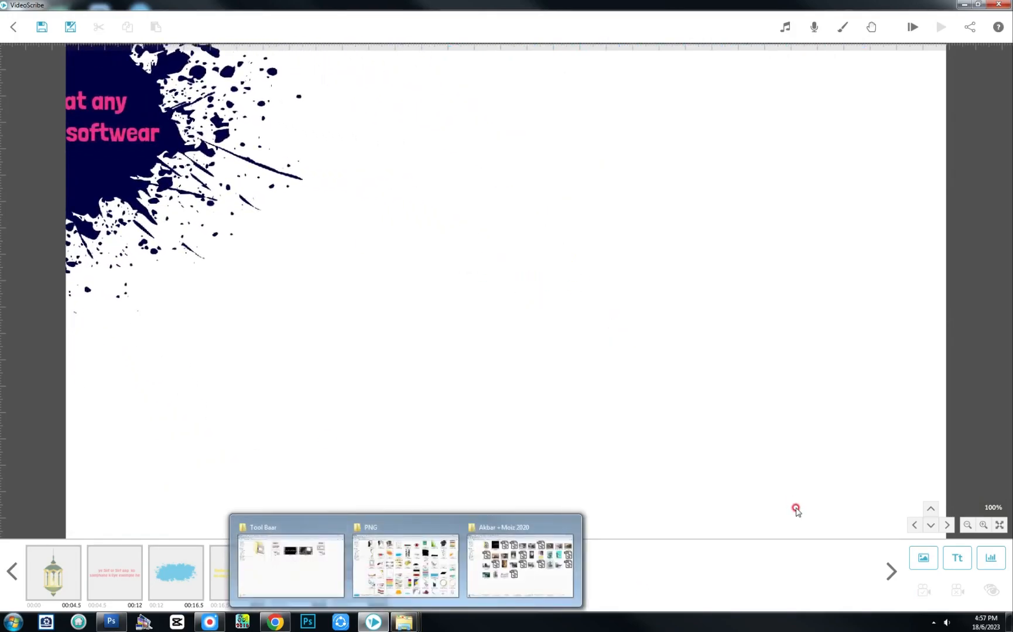
{"action": "left_click", "coordinate": [923, 557]}
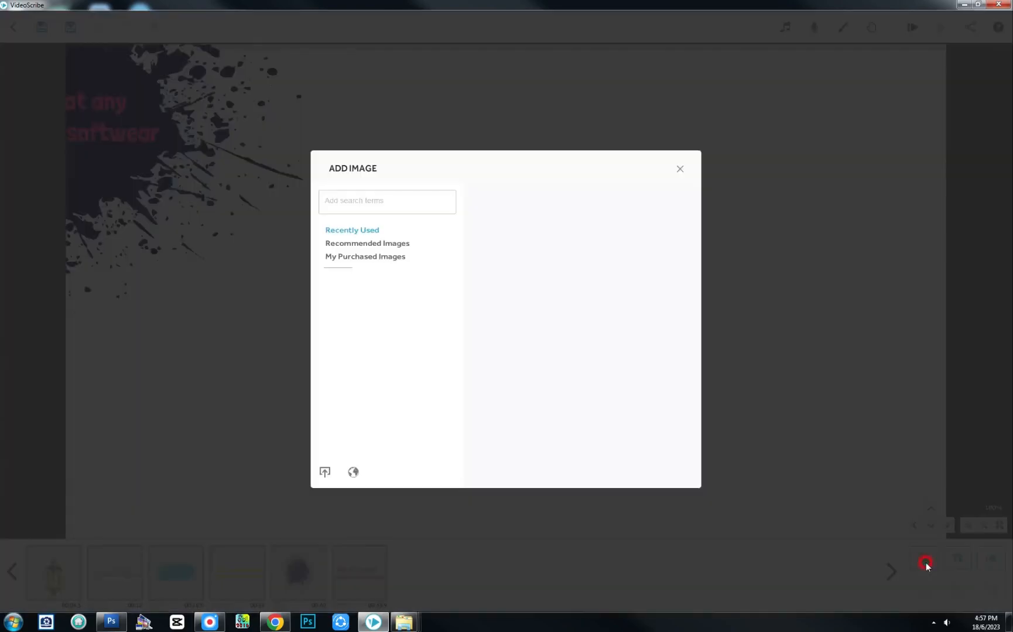
{"action": "left_click", "coordinate": [324, 471]}
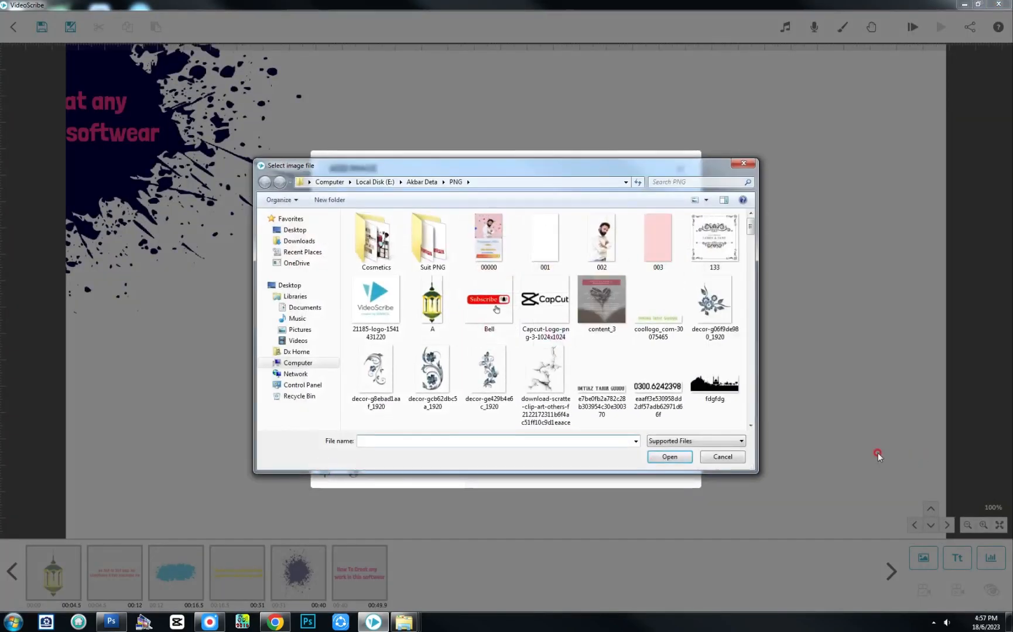
{"action": "left_click_drag", "start_coordinate": [750, 227], "coordinate": [753, 251]}
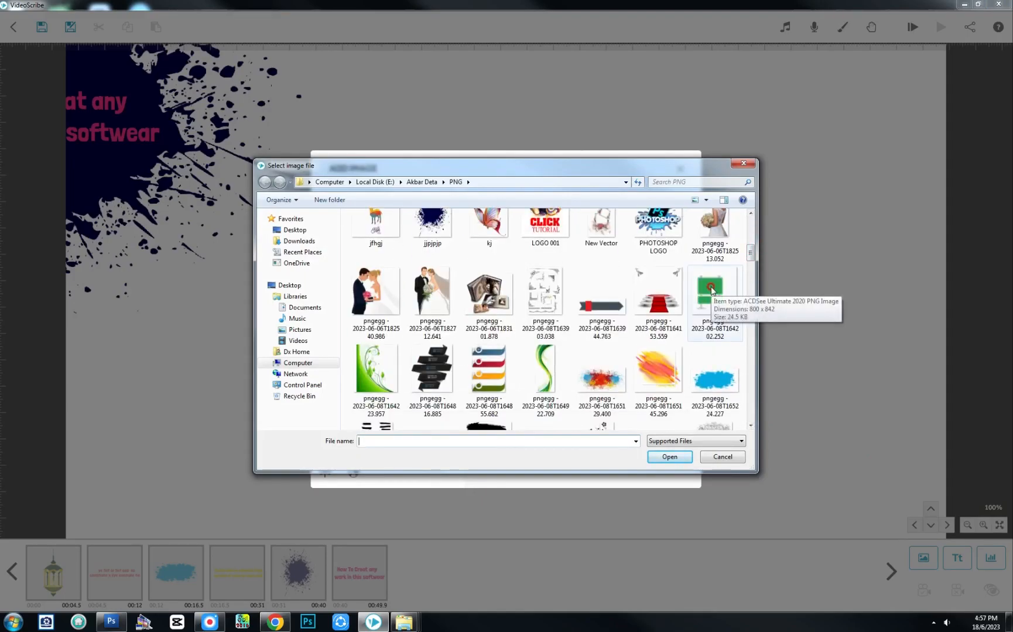
{"action": "left_click", "coordinate": [658, 370]}
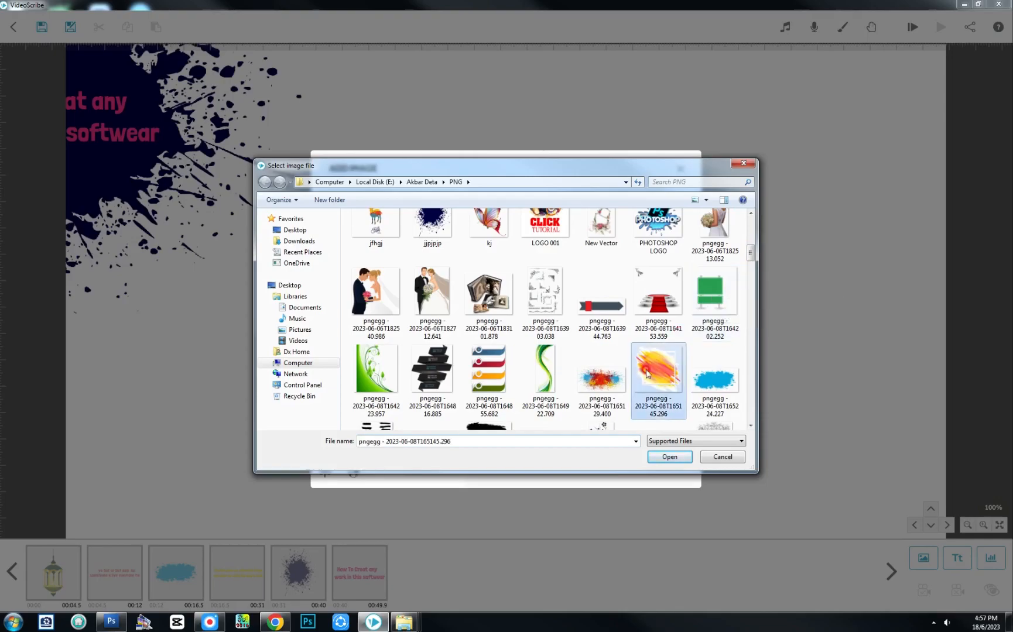
{"action": "left_click", "coordinate": [670, 457]}
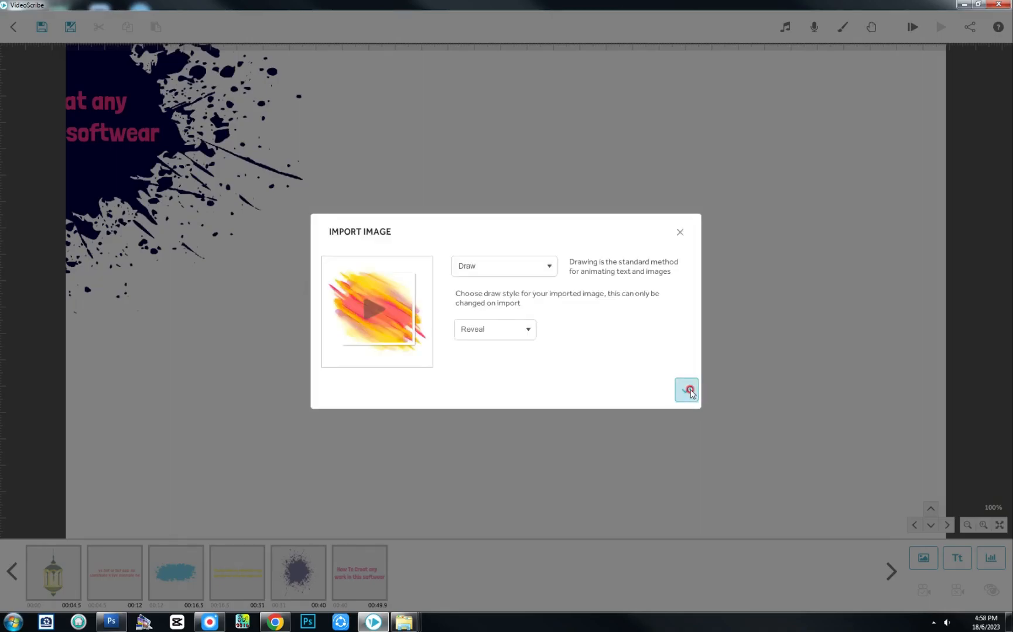
{"action": "left_click", "coordinate": [687, 390]}
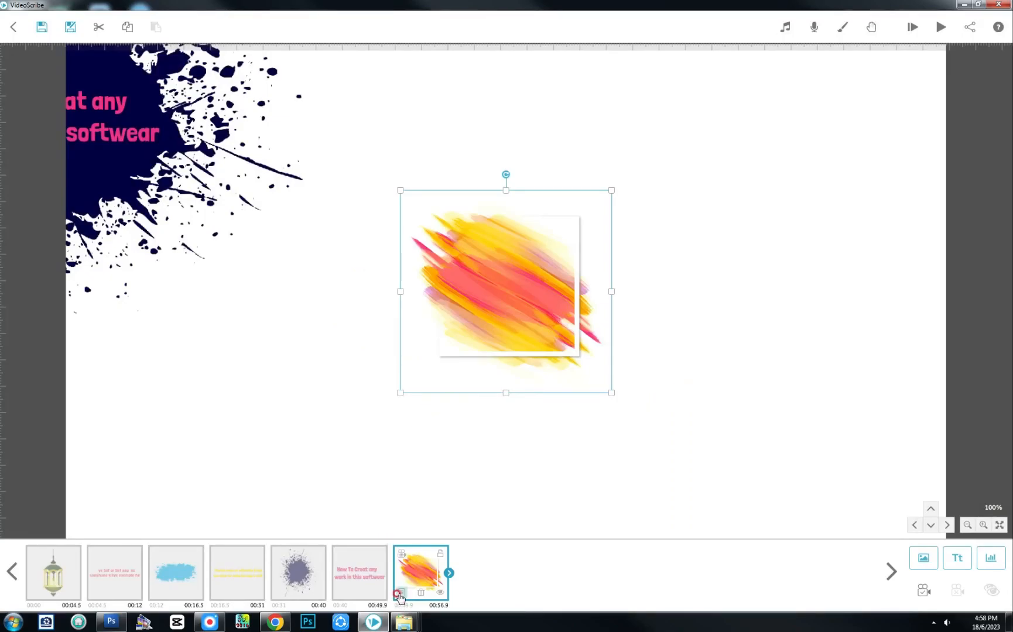
Set the brush-stroke image's animate time to 3.0 s and apply the properties
{"action": "left_click", "coordinate": [402, 592]}
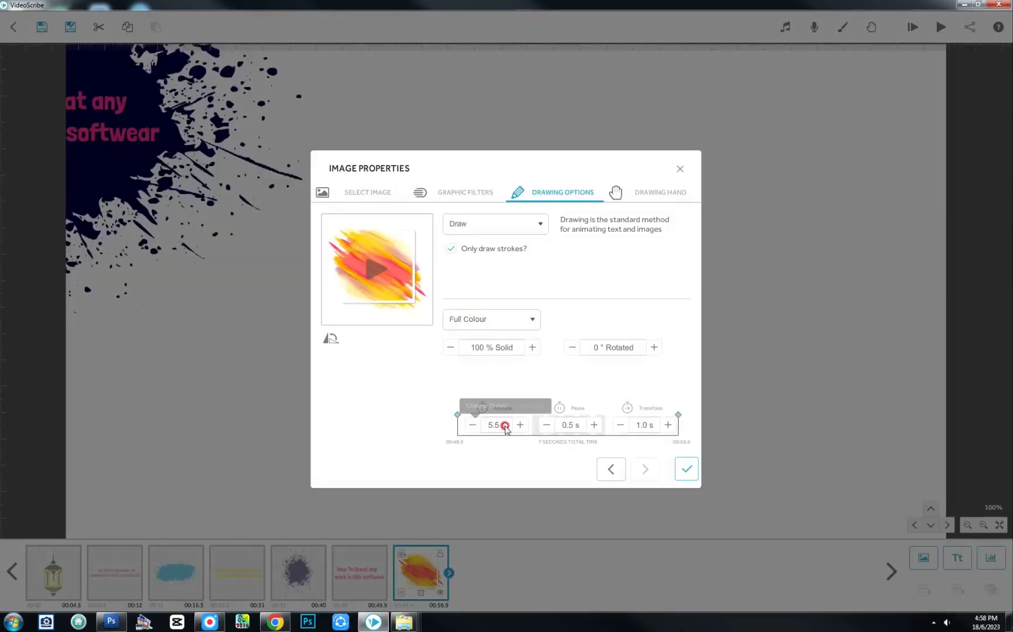
{"action": "left_click", "coordinate": [497, 425]}
{"action": "left_click_drag", "start_coordinate": [489, 313], "coordinate": [444, 315]}
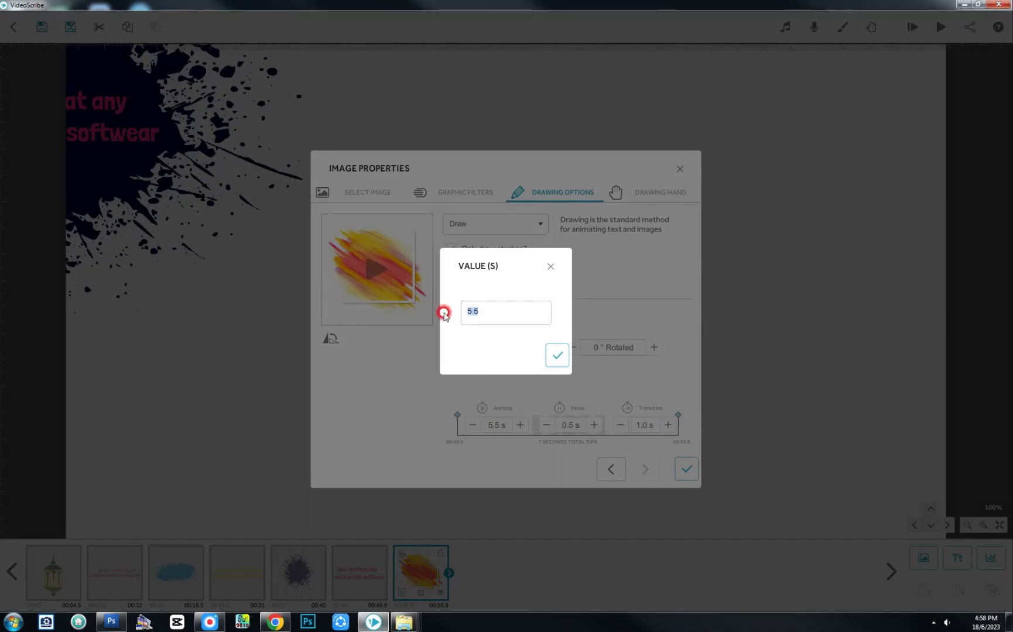
{"action": "key", "text": "Return"}
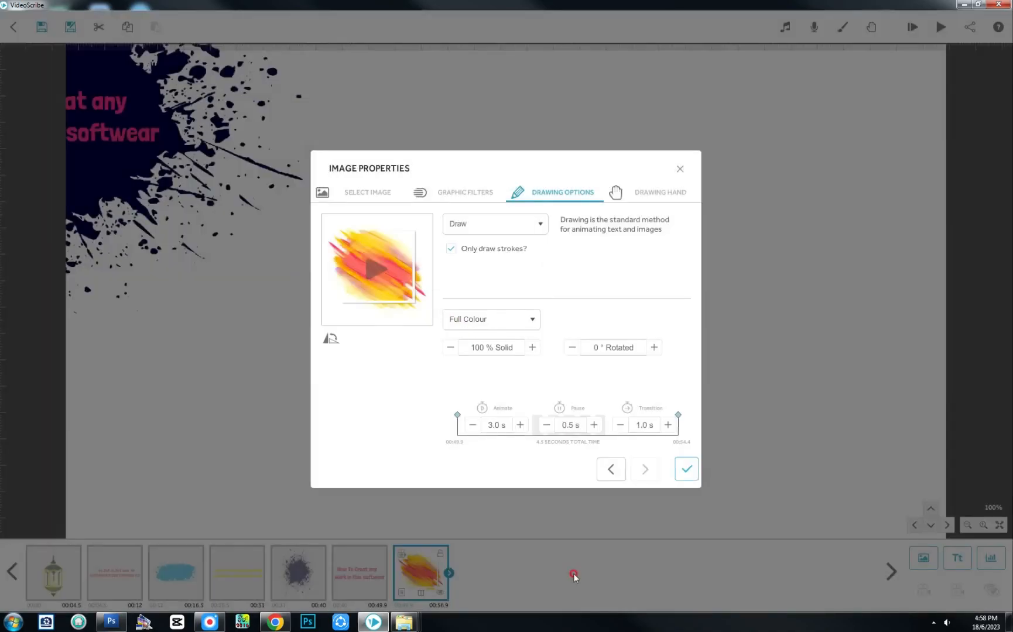
{"action": "left_click", "coordinate": [688, 469]}
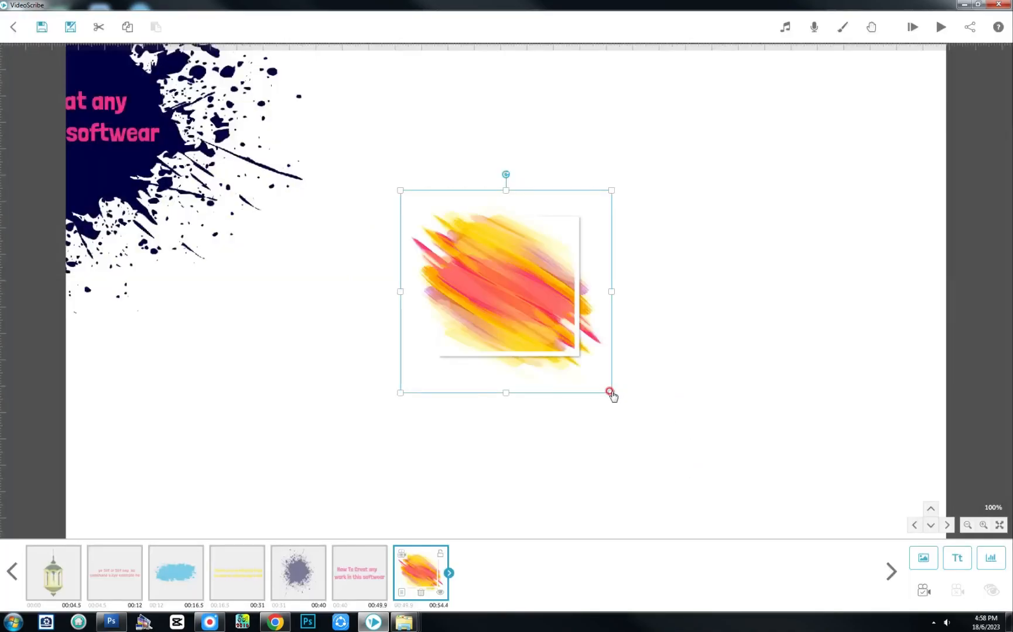
Enlarge the brush-stroke image to about twice its size and move it clear of the dark-blue splatter
{"action": "left_click_drag", "start_coordinate": [636, 405], "coordinate": [796, 483]}
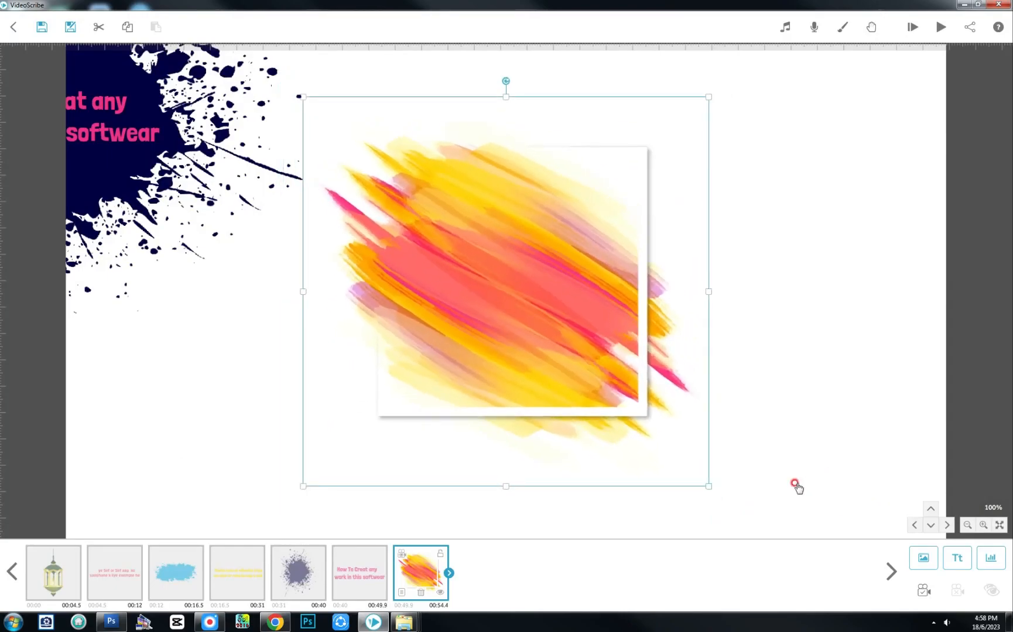
{"action": "left_click_drag", "start_coordinate": [618, 365], "coordinate": [679, 366]}
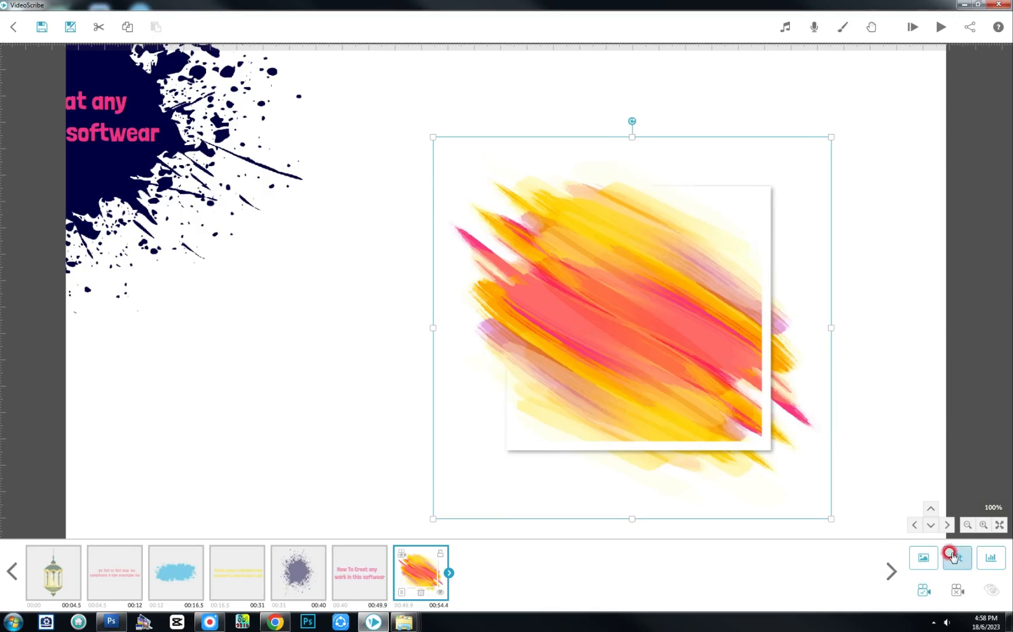
Add the two-line text "Plz frends / watch Full" in Londrina Solid with the white colour #ffffff
{"action": "left_click", "coordinate": [952, 554]}
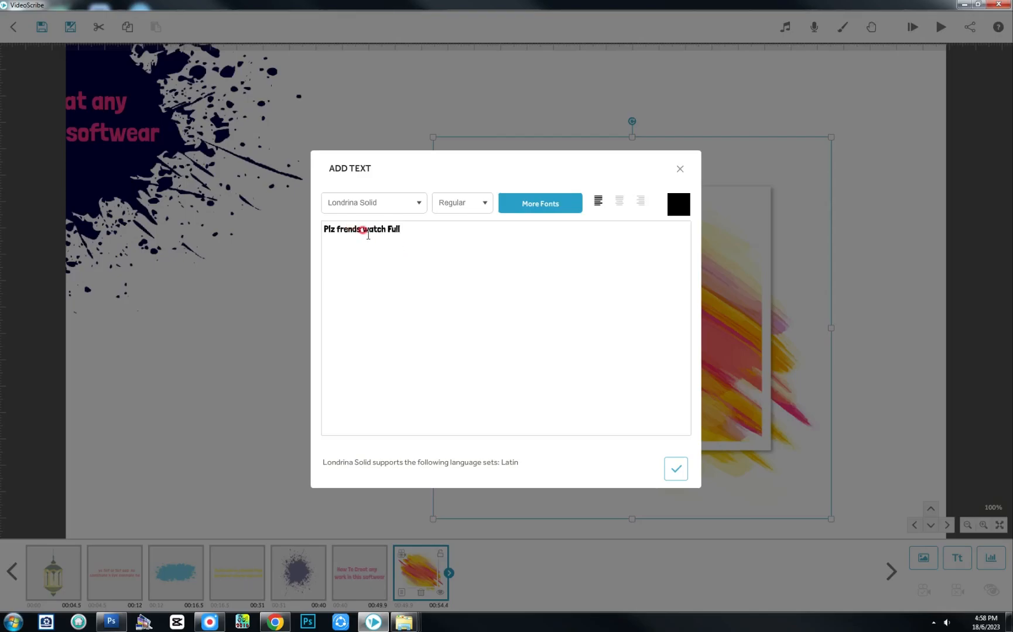
{"action": "key", "text": "Return"}
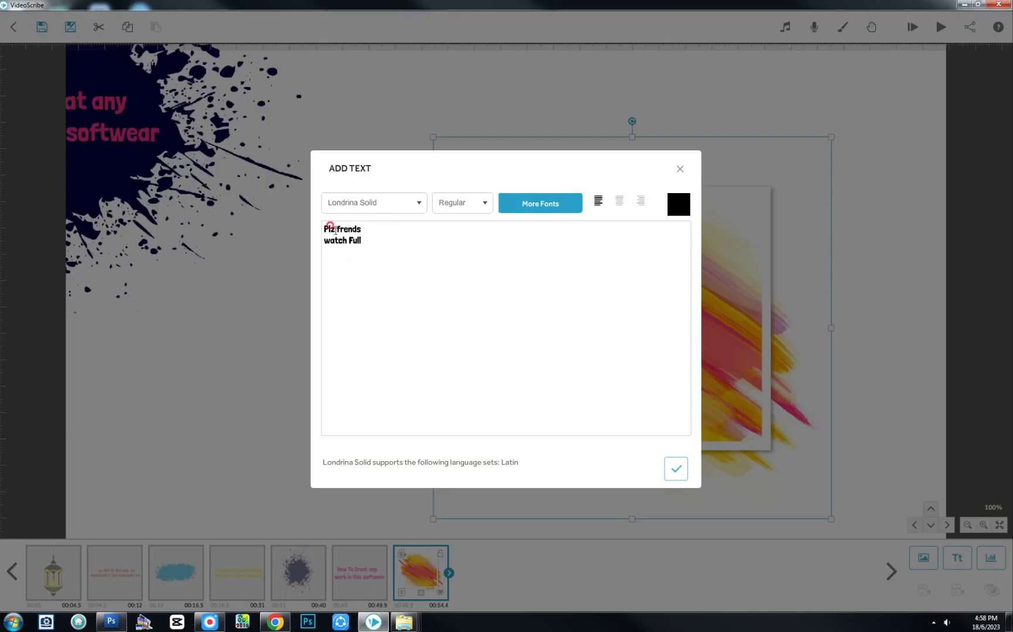
{"action": "left_click", "coordinate": [661, 206]}
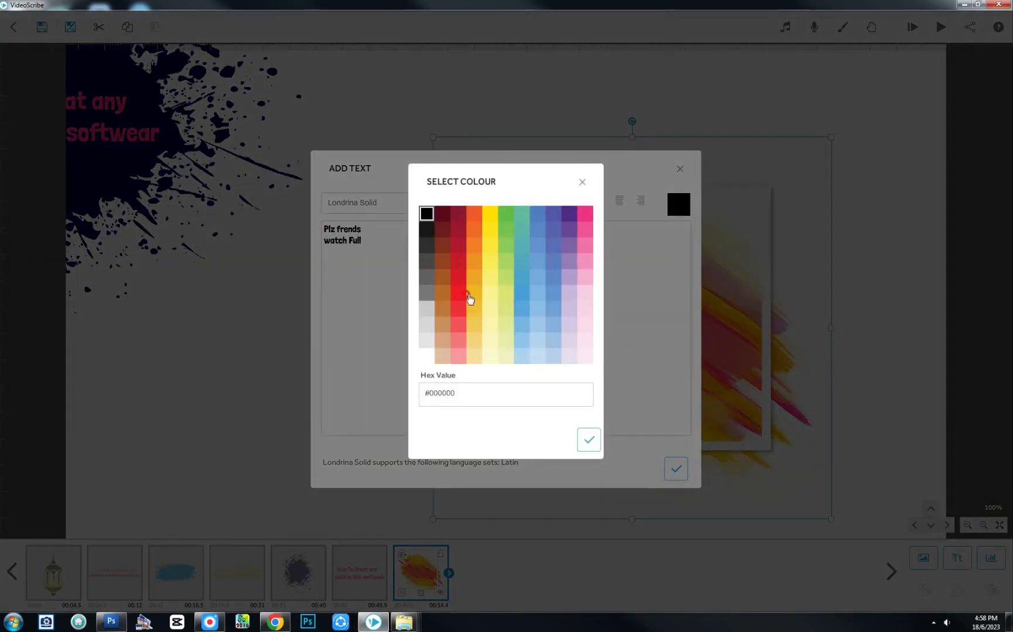
{"action": "left_click", "coordinate": [422, 356]}
{"action": "left_click", "coordinate": [590, 439]}
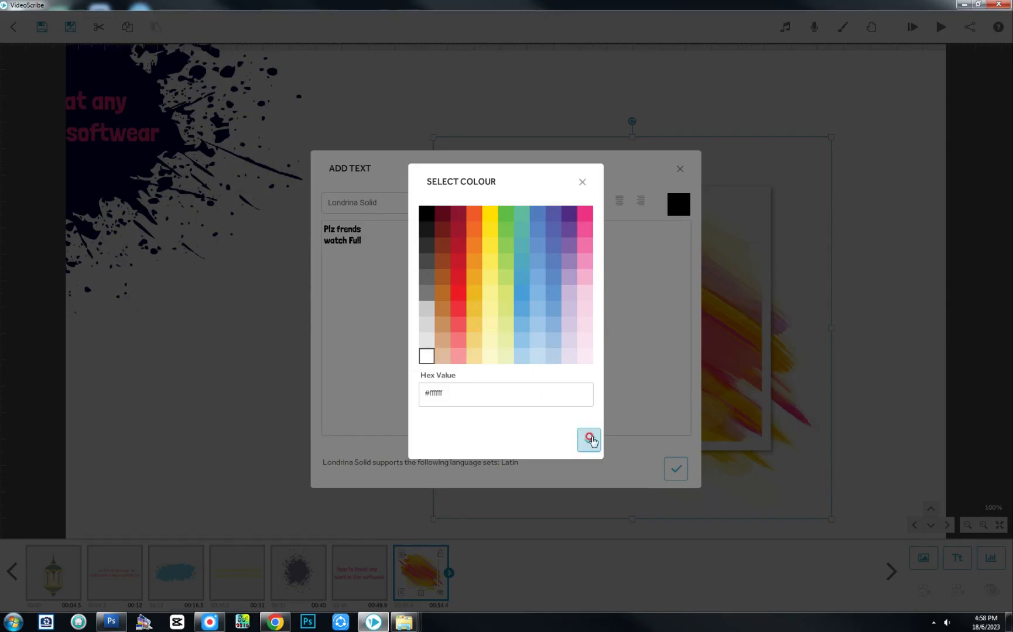
{"action": "left_click", "coordinate": [676, 468]}
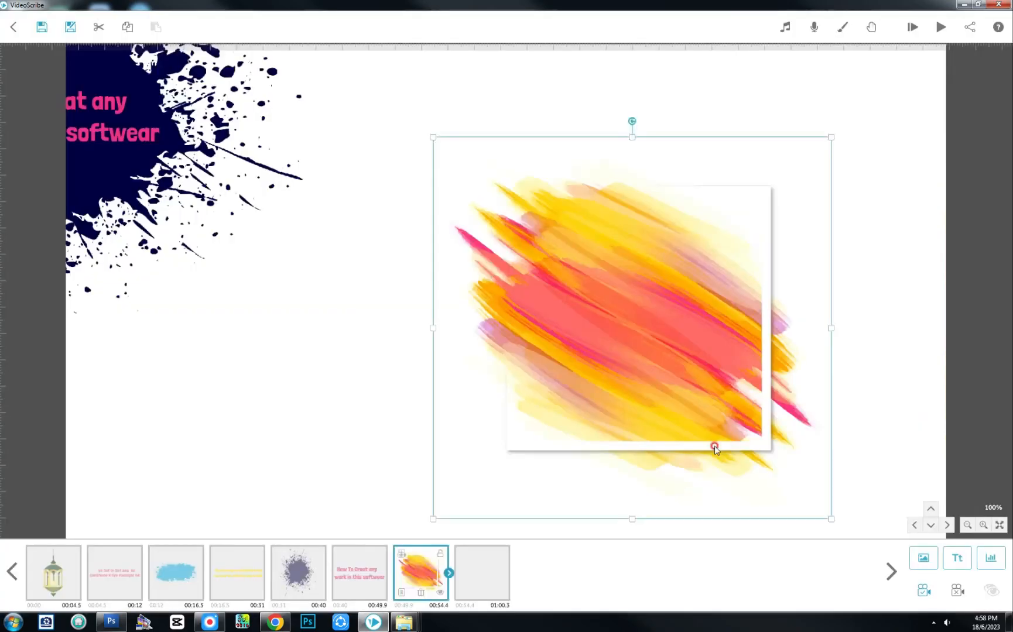
Set the white text's animate time to 2.0 s and enlarge it across the centre of the brush-stroke image
{"action": "double_click", "coordinate": [551, 307]}
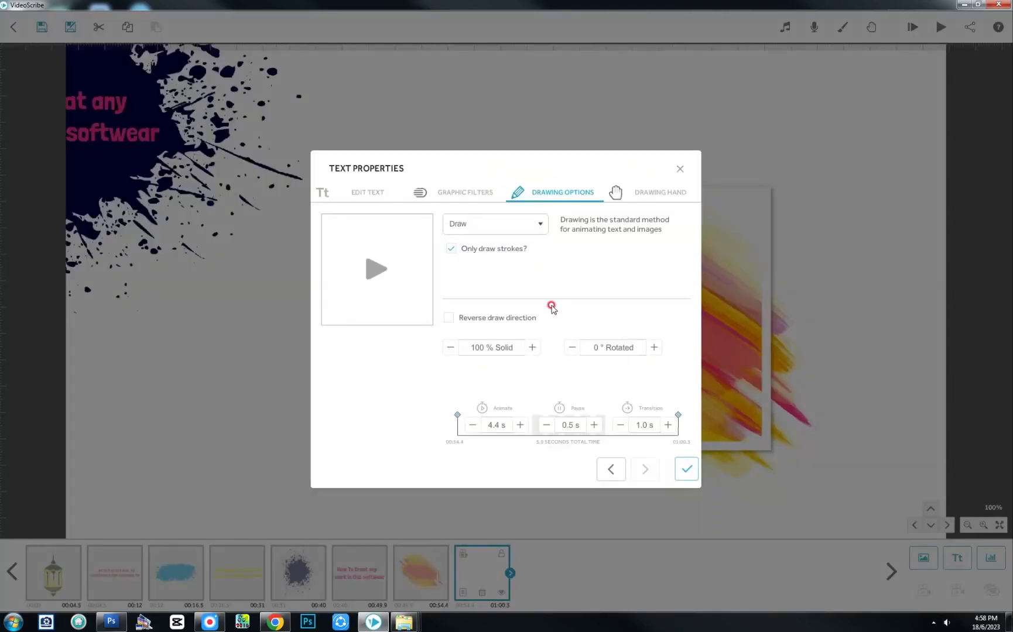
{"action": "left_click", "coordinate": [496, 425]}
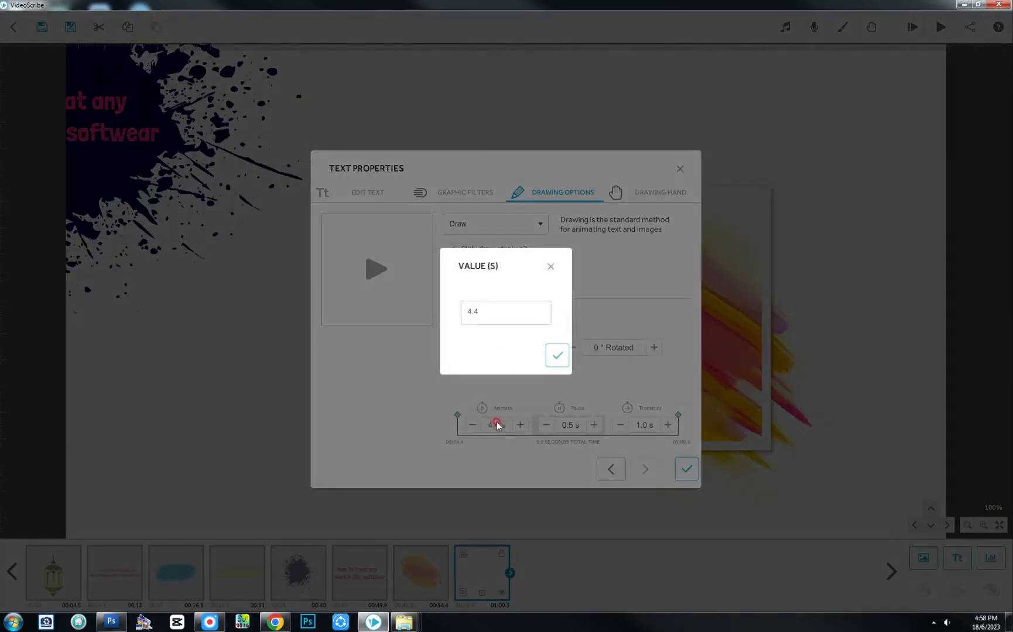
{"action": "double_click", "coordinate": [478, 309]}
{"action": "key", "text": "Return"}
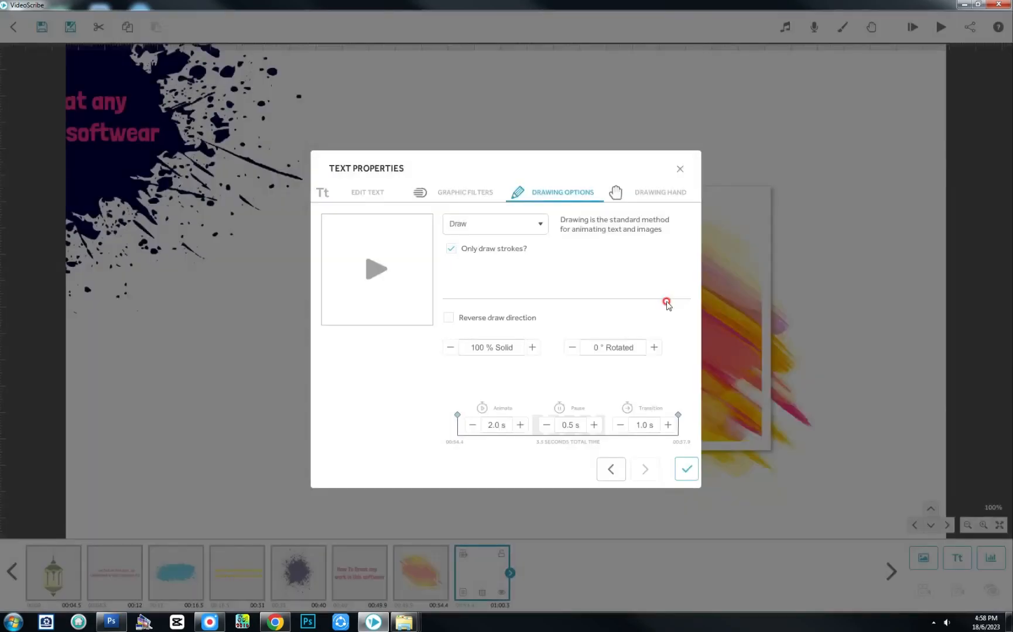
{"action": "left_click", "coordinate": [682, 468]}
{"action": "mouse_move", "coordinate": [541, 322]}
{"action": "left_mouse_down"}
{"action": "mouse_move", "coordinate": [674, 349]}
{"action": "mouse_move", "coordinate": [665, 351]}
{"action": "mouse_move", "coordinate": [728, 387]}
{"action": "left_mouse_up"}
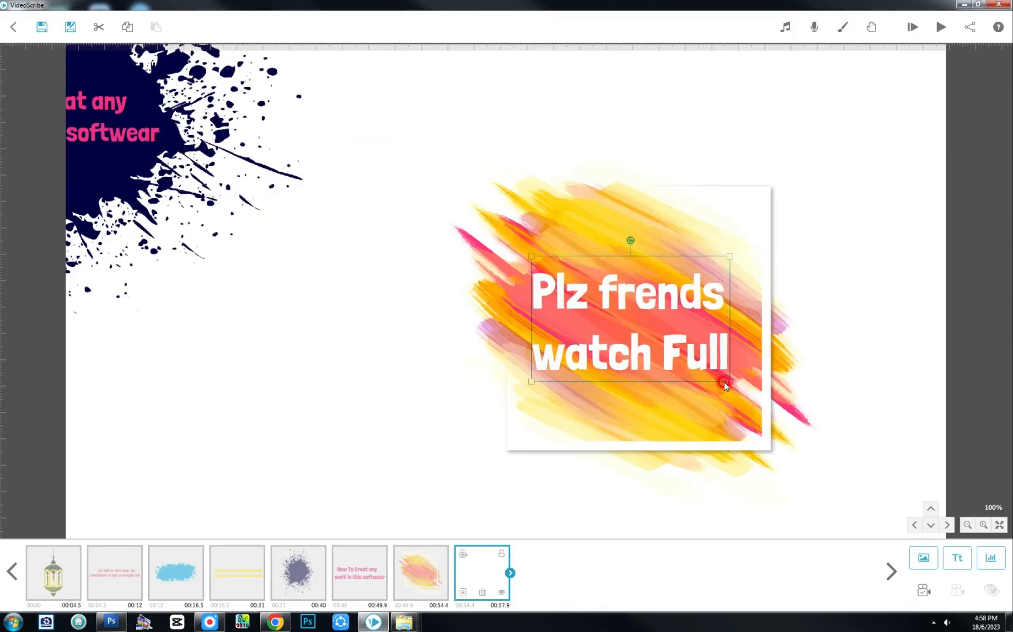
Set the camera for the white "Plz frends watch Full" text to the current position
{"action": "left_click", "coordinate": [842, 28]}
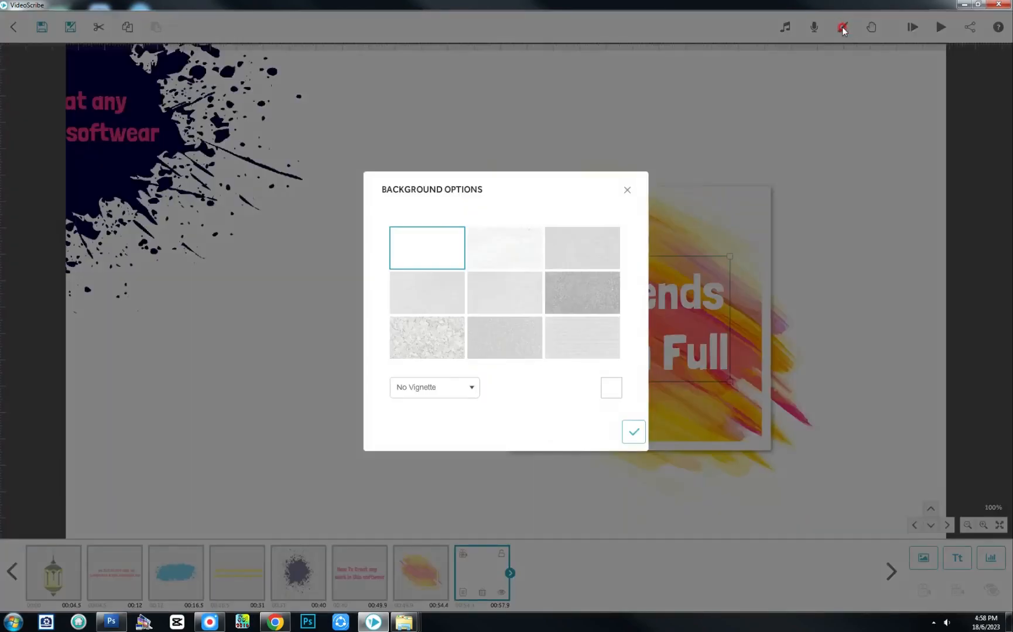
{"action": "left_click", "coordinate": [631, 190]}
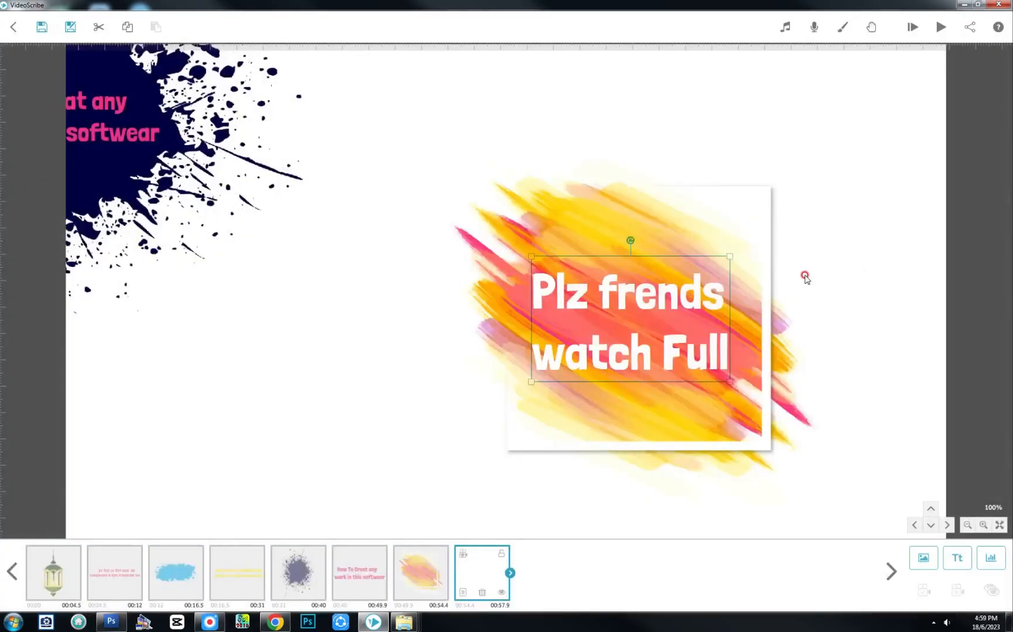
{"action": "left_click", "coordinate": [814, 475]}
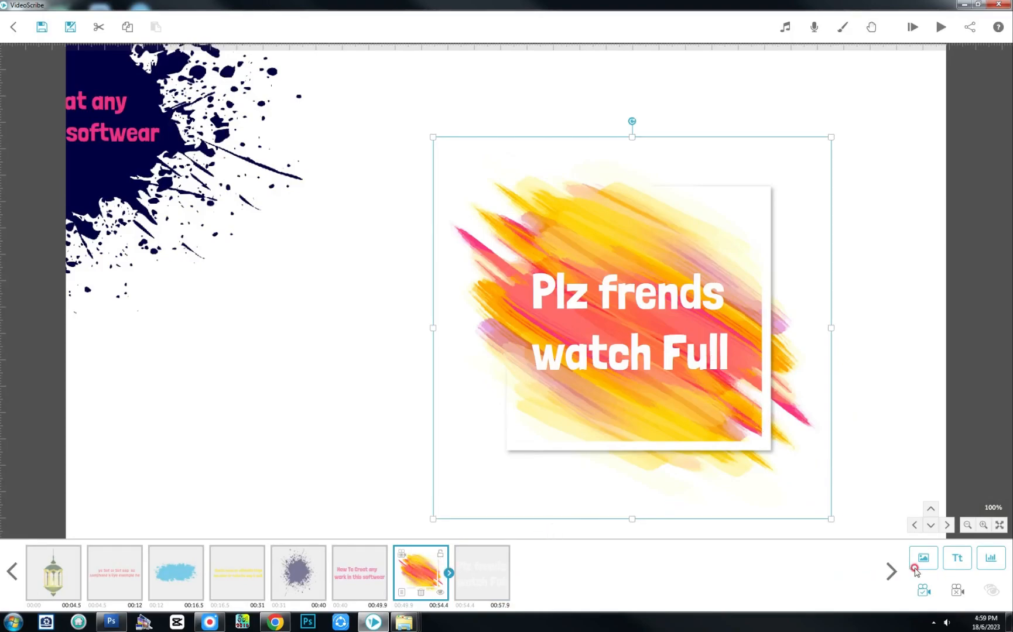
{"action": "left_click", "coordinate": [478, 559]}
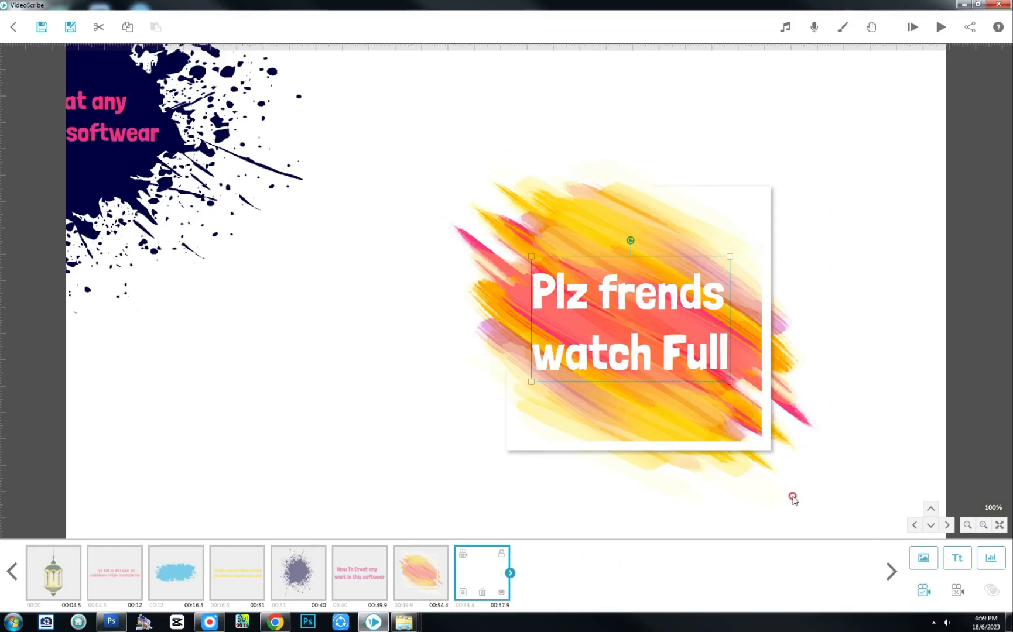
{"action": "left_click", "coordinate": [823, 461]}
{"action": "left_click", "coordinate": [823, 460]}
Import the image LOGO 001 into the blank canvas area below the brush stroke, using Draw with the Reveal style
{"action": "left_click", "coordinate": [271, 467]}
{"action": "left_click_drag", "start_coordinate": [293, 413], "coordinate": [435, 124]}
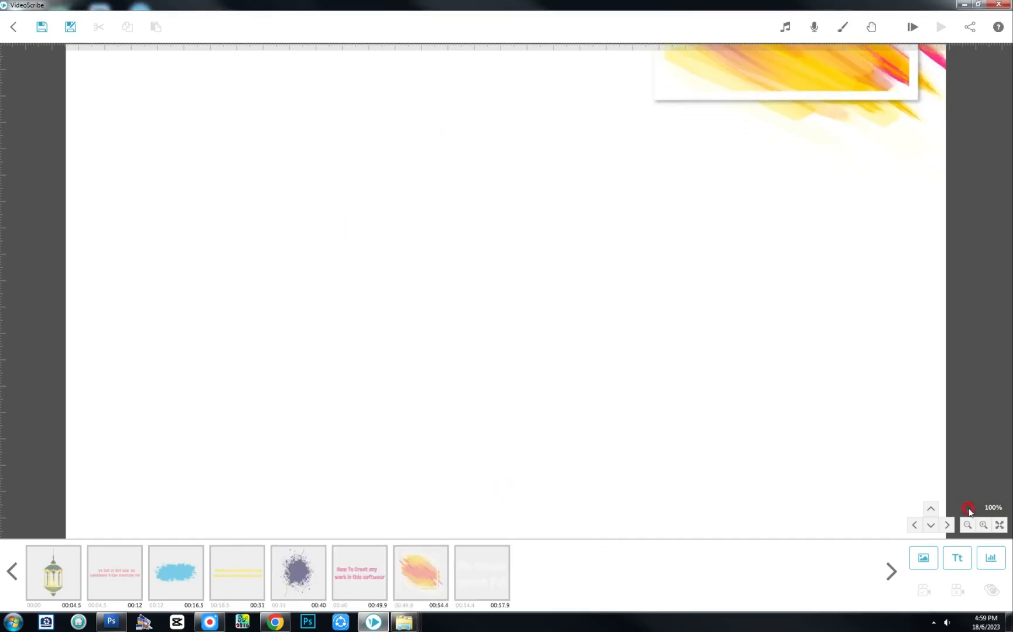
{"action": "left_click", "coordinate": [926, 562]}
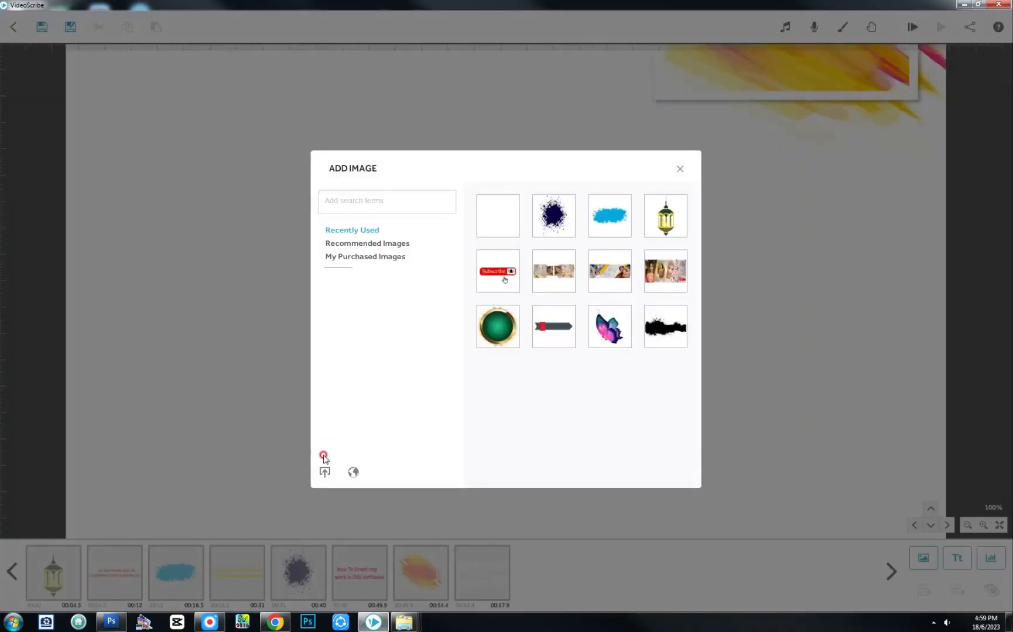
{"action": "left_click", "coordinate": [324, 471]}
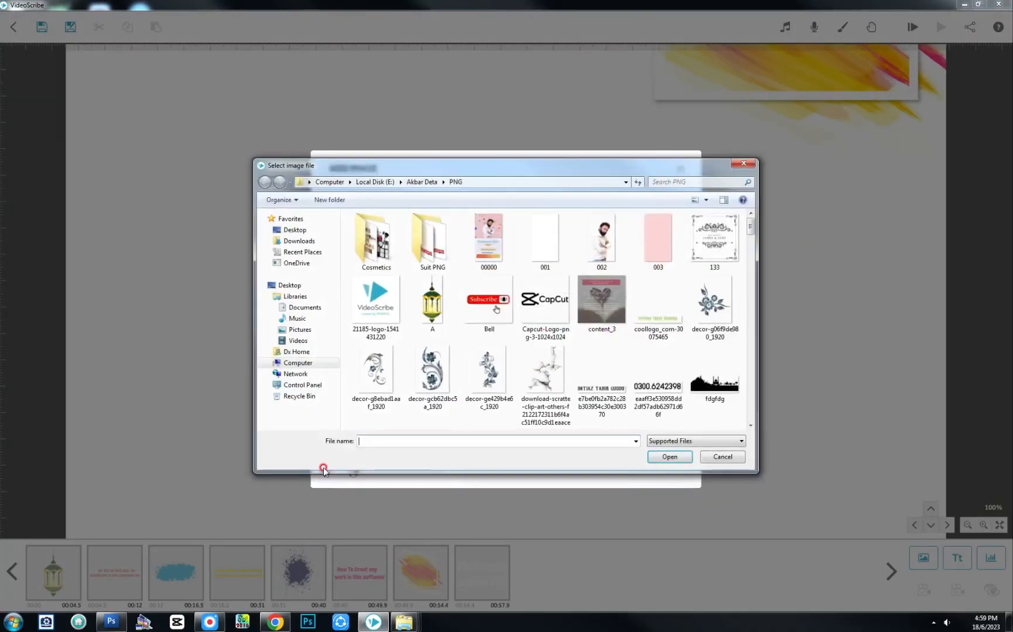
{"action": "left_click_drag", "start_coordinate": [750, 227], "coordinate": [750, 249]}
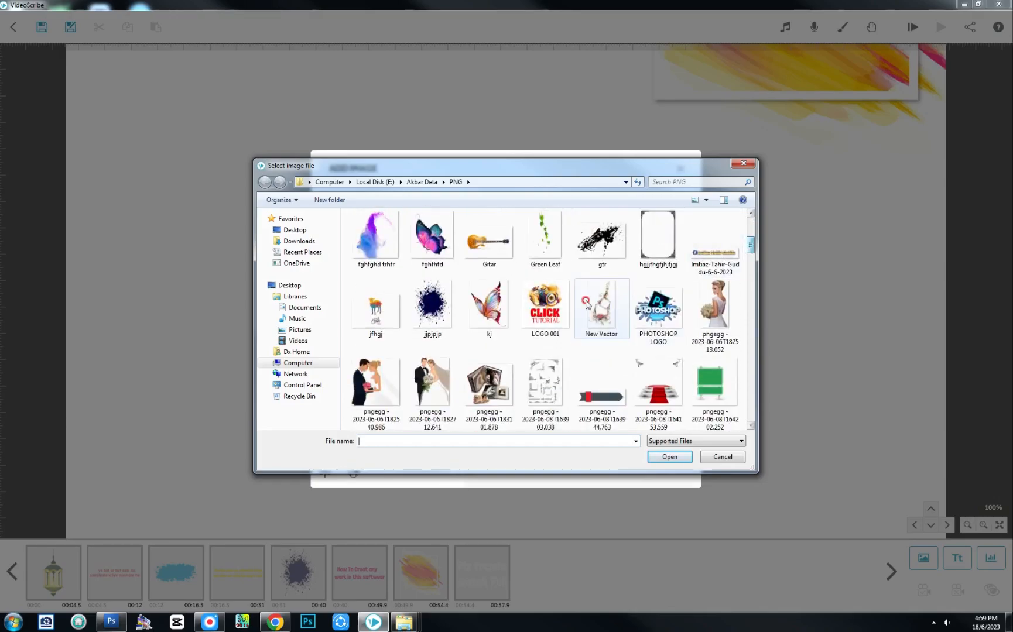
{"action": "left_click", "coordinate": [551, 317]}
{"action": "left_click", "coordinate": [669, 456]}
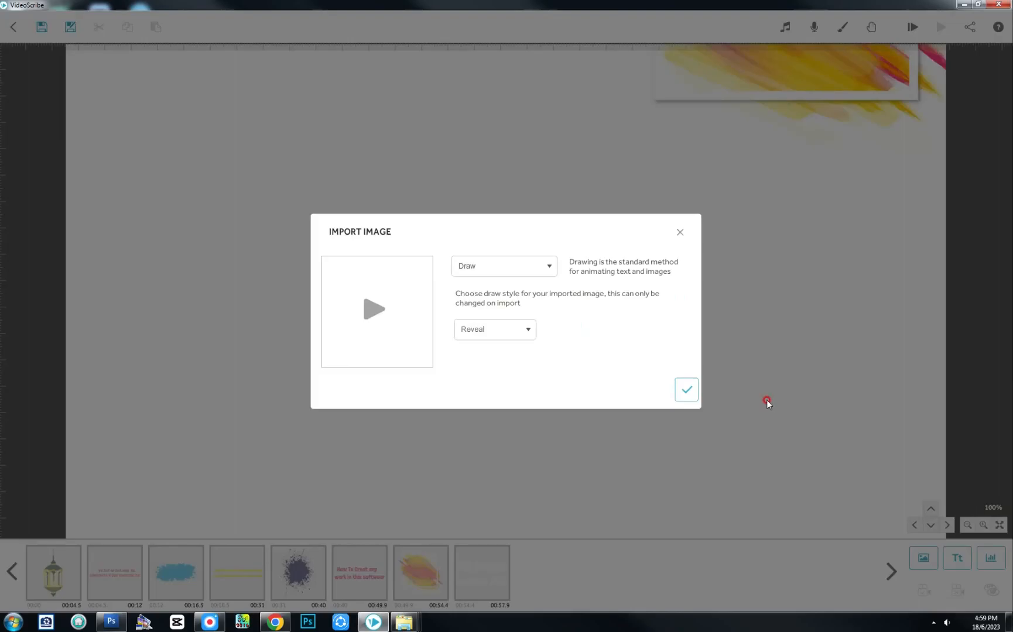
{"action": "left_click", "coordinate": [690, 389]}
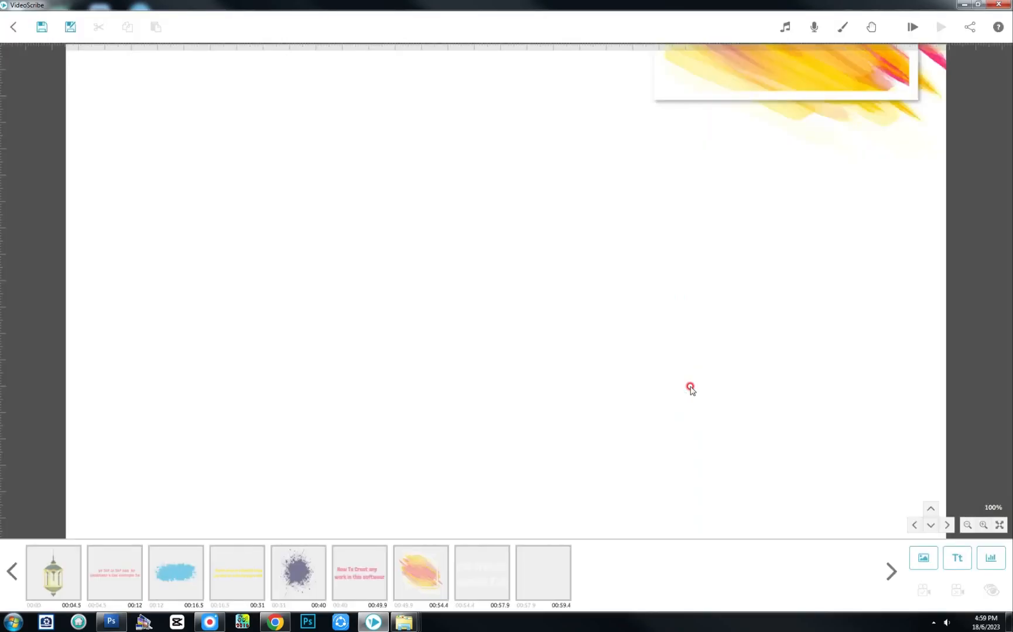
Enlarge the CLICK TUTORIAL logo to about twice its size in the left half of the blank canvas and set its camera to the current position
{"action": "left_click_drag", "start_coordinate": [552, 305], "coordinate": [372, 246]}
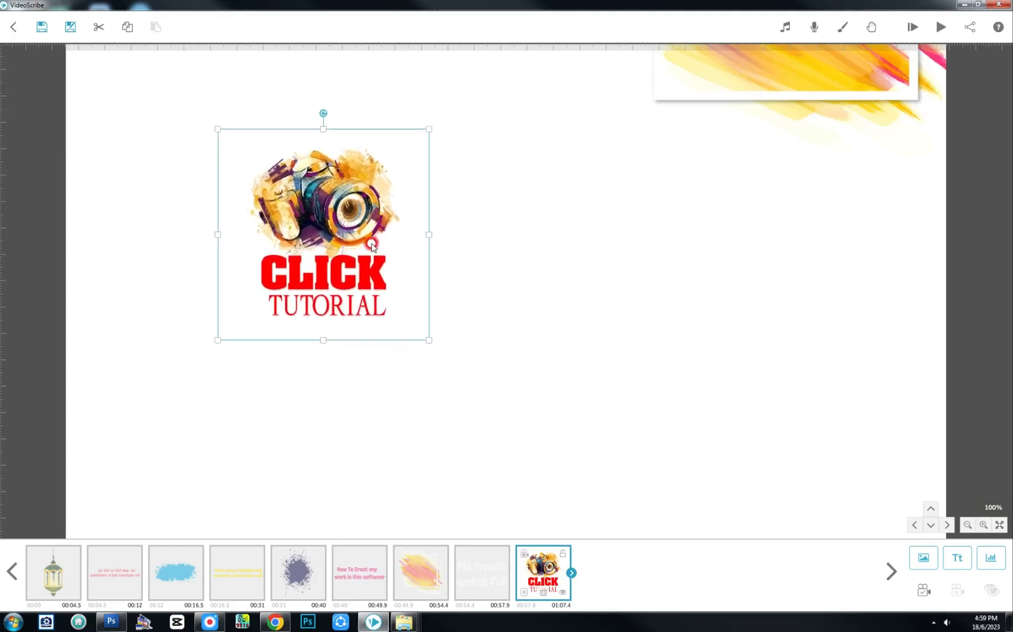
{"action": "left_click_drag", "start_coordinate": [432, 332], "coordinate": [586, 424]}
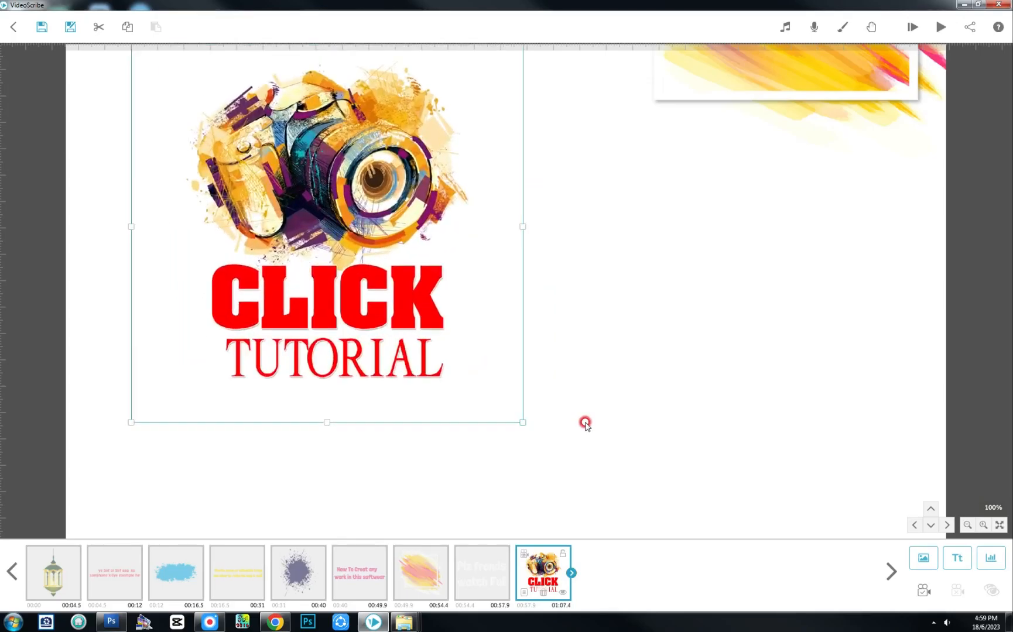
{"action": "left_click_drag", "start_coordinate": [458, 275], "coordinate": [463, 358]}
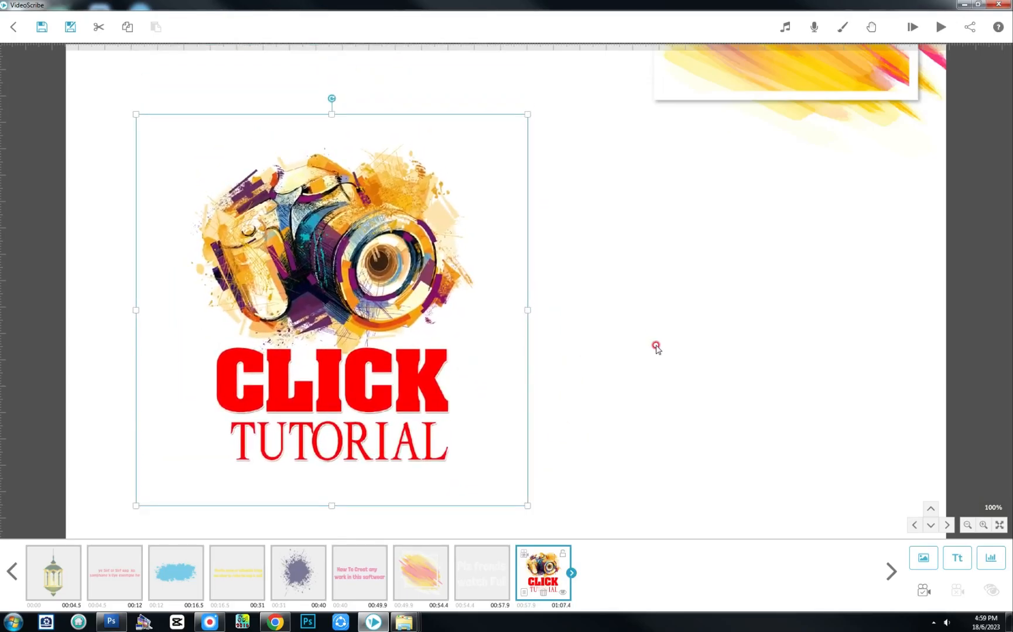
{"action": "left_click", "coordinate": [657, 347]}
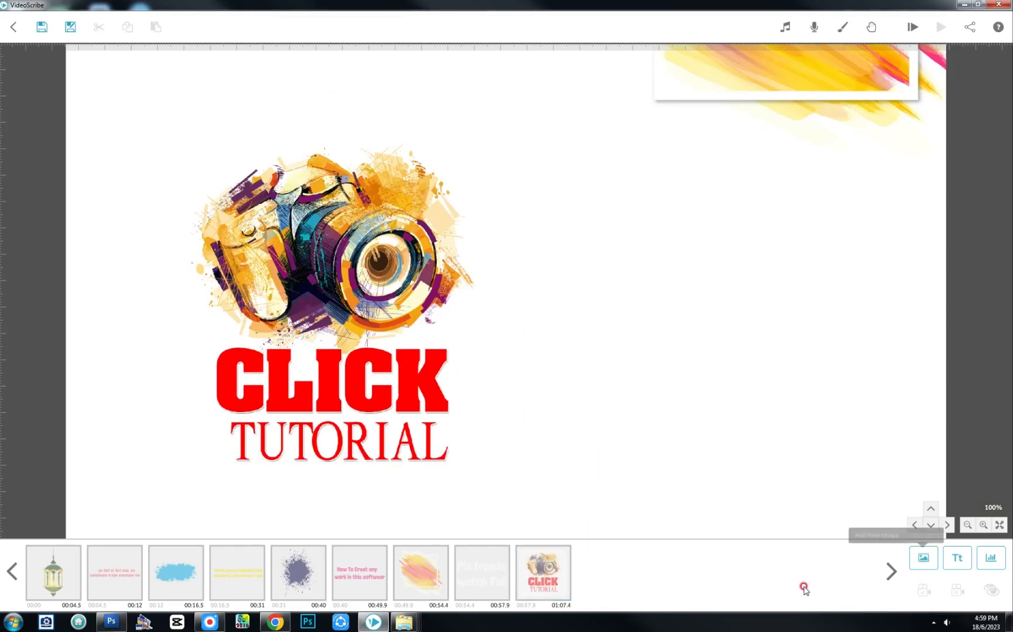
{"action": "left_click", "coordinate": [464, 325]}
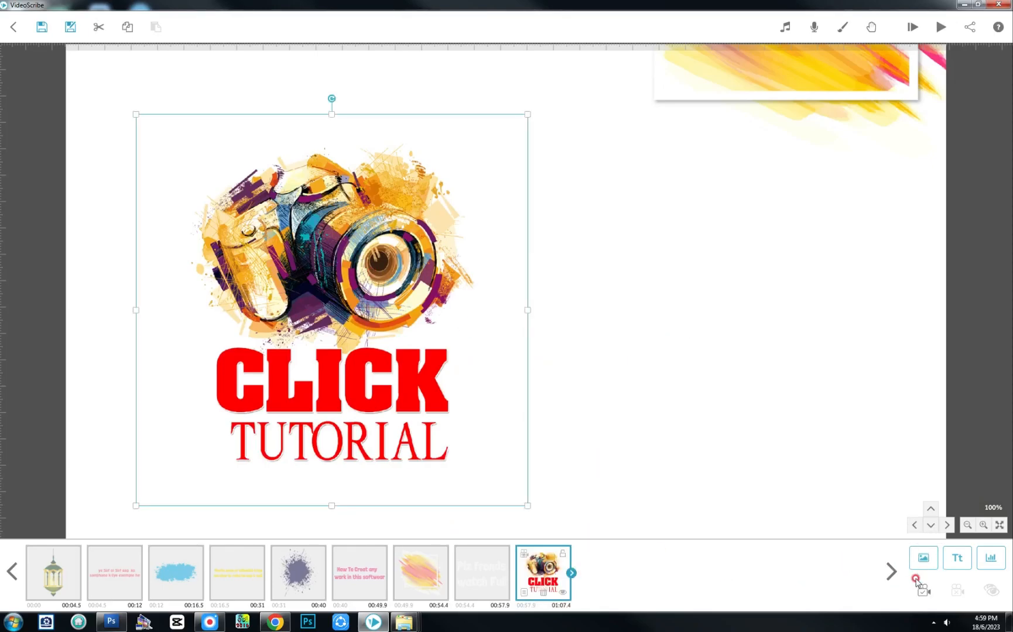
Enter a new three-line text: "Visit My Channel Clicktutorial", "Like Sher And Subscribe" and "Thanks For Watching"
{"action": "left_click", "coordinate": [951, 559]}
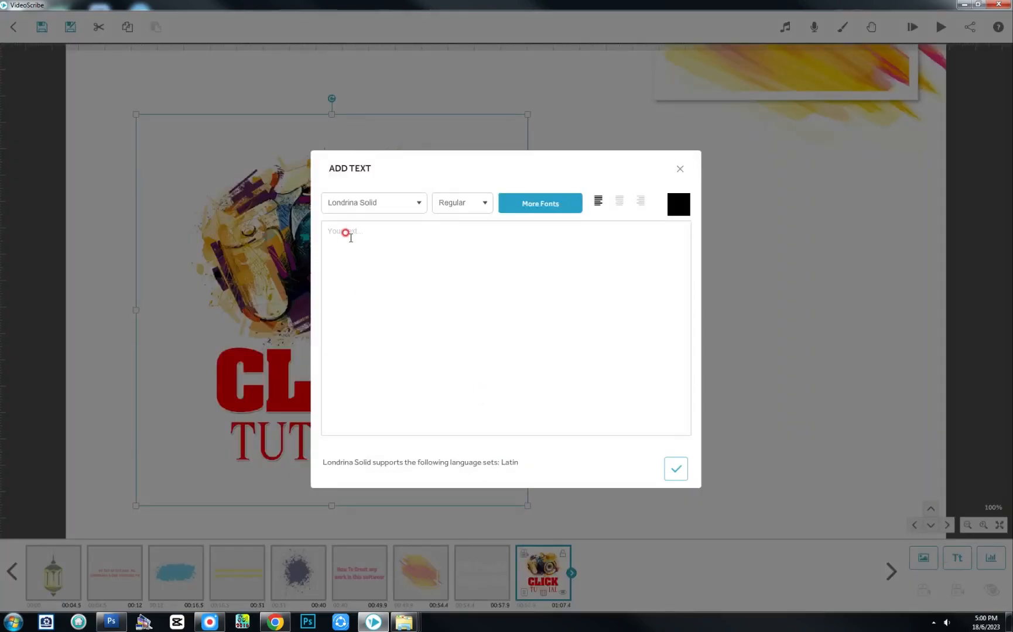
{"action": "type", "text": "Visit "}
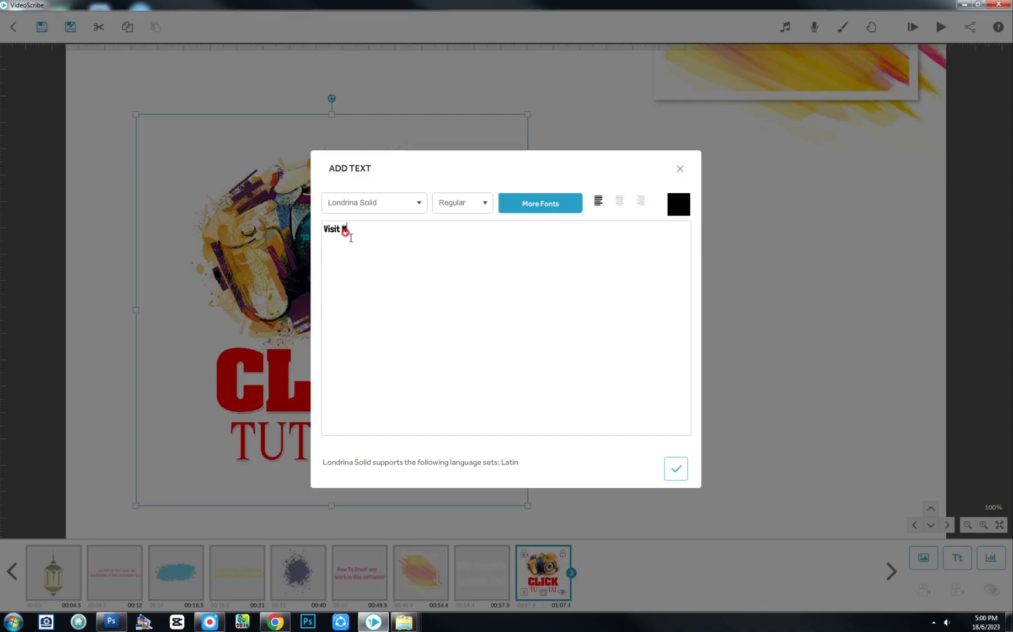
{"action": "type", "text": "Mt"}
{"action": "key", "text": "BackSpace"}
{"action": "type", "text": "y Channel Clicktutorial"}
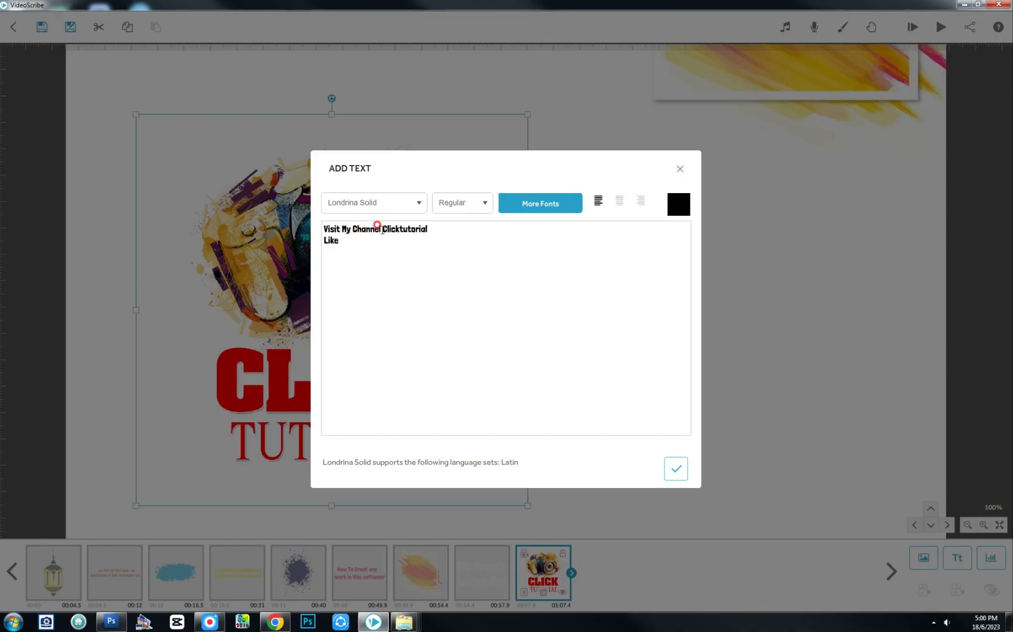
{"action": "type", "text": "er"}
{"action": "type", "text": "And Subscribe"}
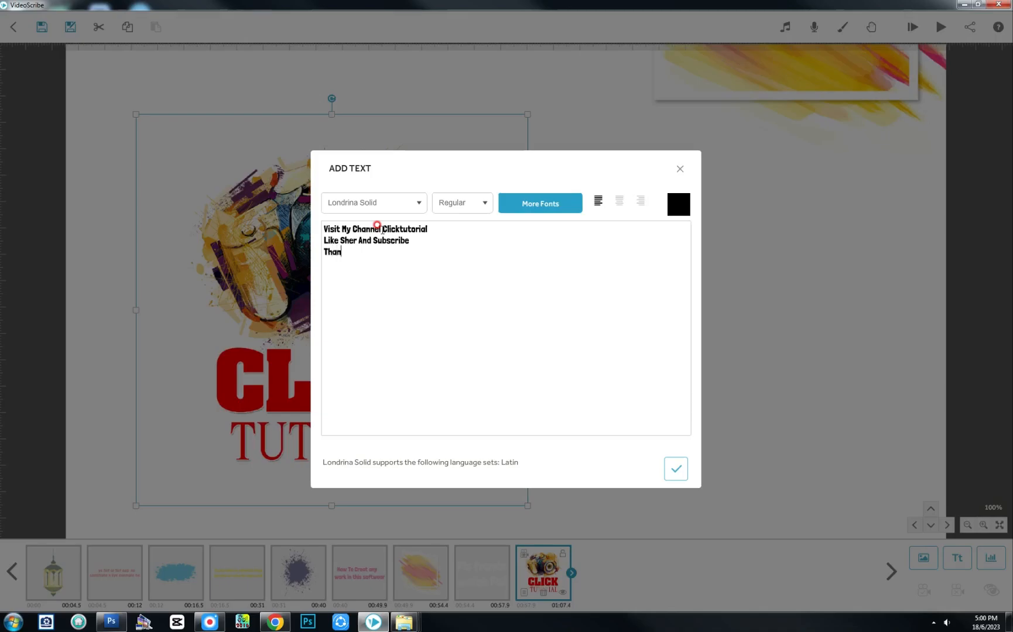
{"action": "type", "text": "ks For Watching"}
Colour the three-line text dark red #9f182c, indent its second and third lines with spaces, and add it to the canvas
{"action": "left_click", "coordinate": [679, 217]}
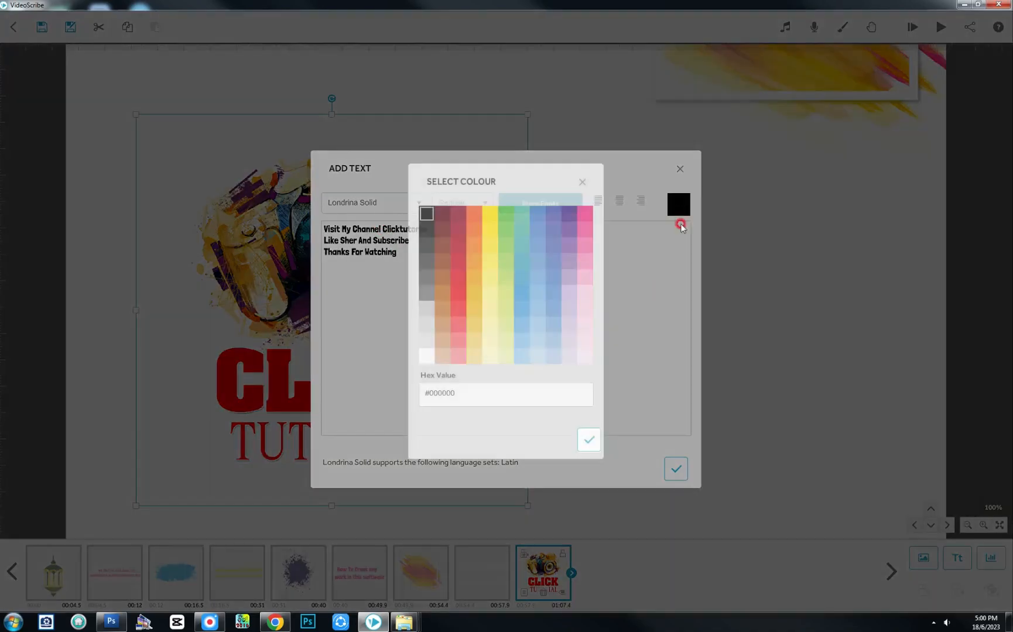
{"action": "left_click", "coordinate": [459, 230]}
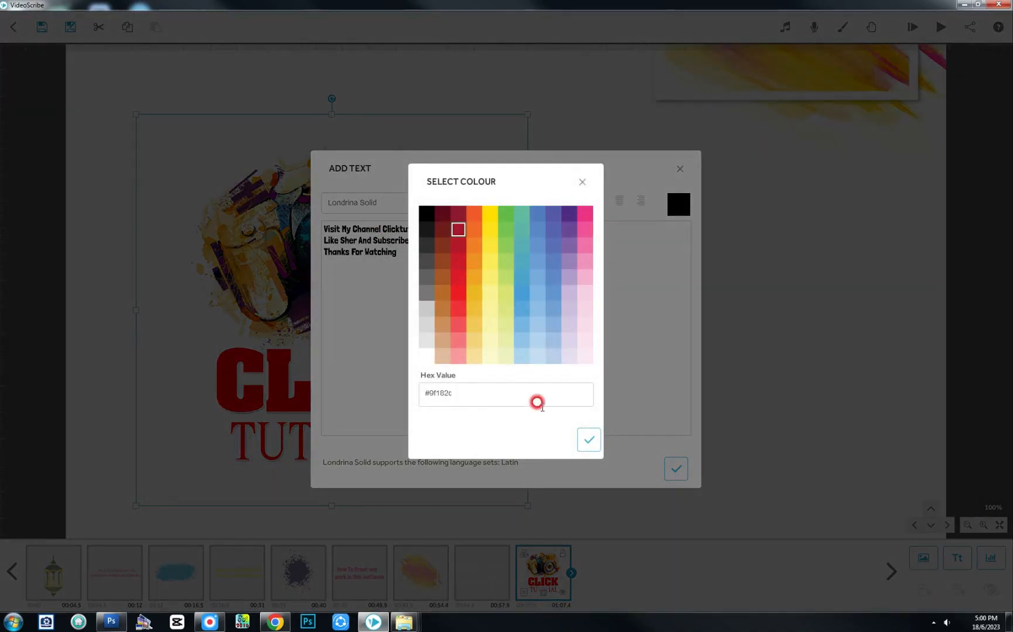
{"action": "left_click", "coordinate": [588, 440]}
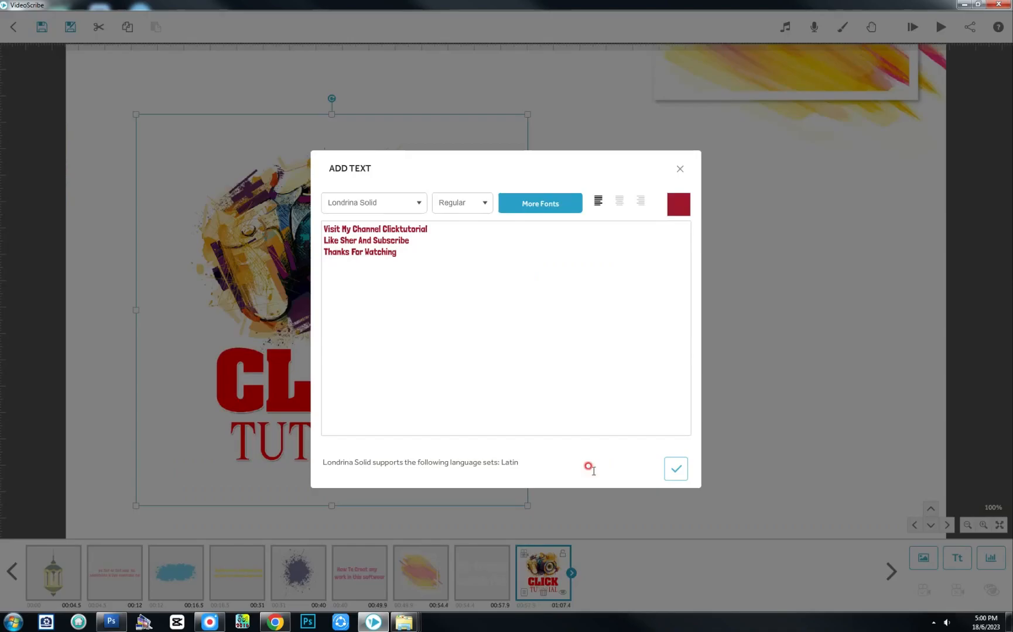
{"action": "left_click", "coordinate": [326, 240]}
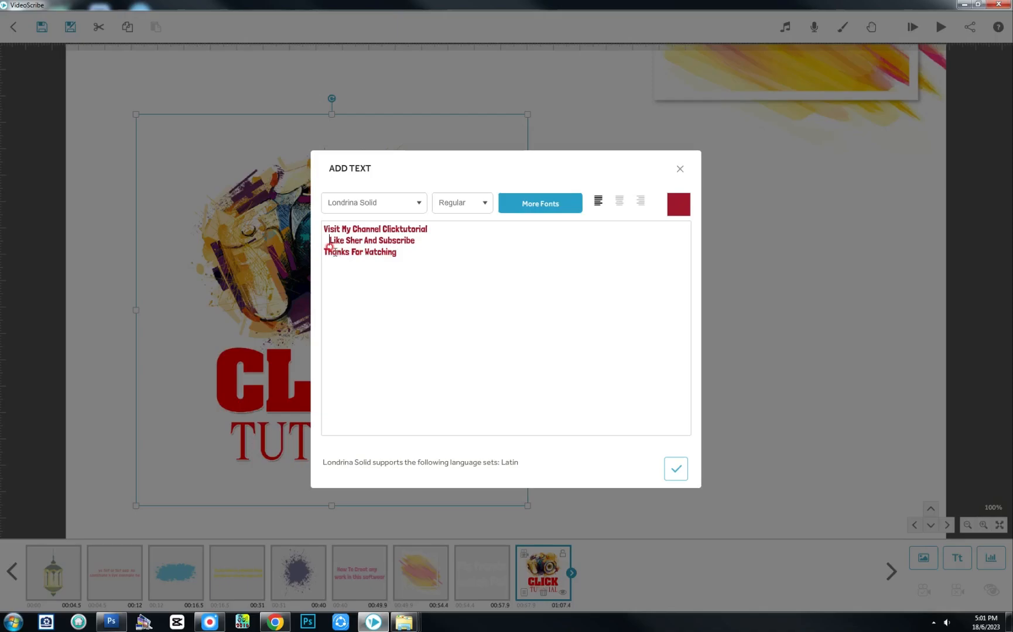
{"action": "left_click", "coordinate": [322, 252]}
{"action": "left_click", "coordinate": [676, 468]}
Enlarge the dark-red text and position it to the right of the CLICK TUTORIAL logo
{"action": "left_click_drag", "start_coordinate": [581, 327], "coordinate": [841, 419]}
{"action": "left_click_drag", "start_coordinate": [753, 357], "coordinate": [800, 386]}
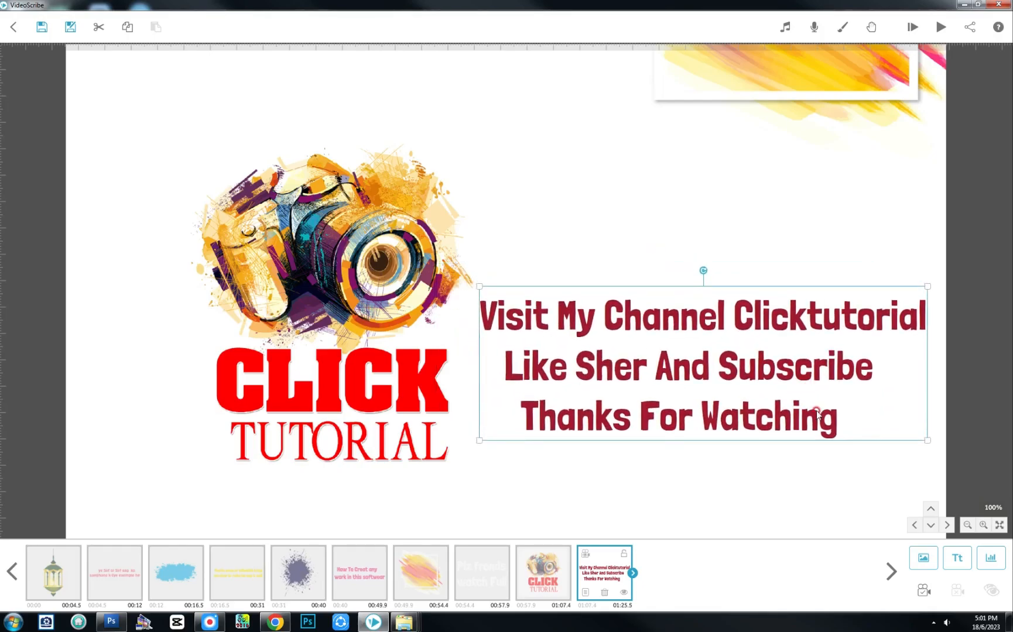
{"action": "left_click", "coordinate": [821, 483]}
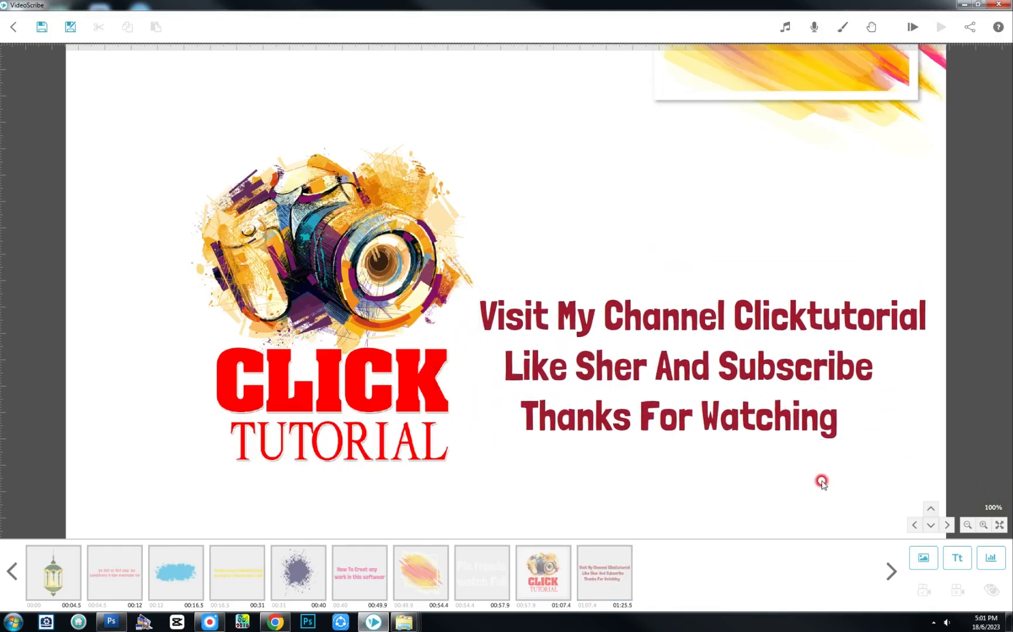
Preview the scribe from the start, stop to look over the last three elements, and replay it from the lantern
{"action": "left_click", "coordinate": [913, 27]}
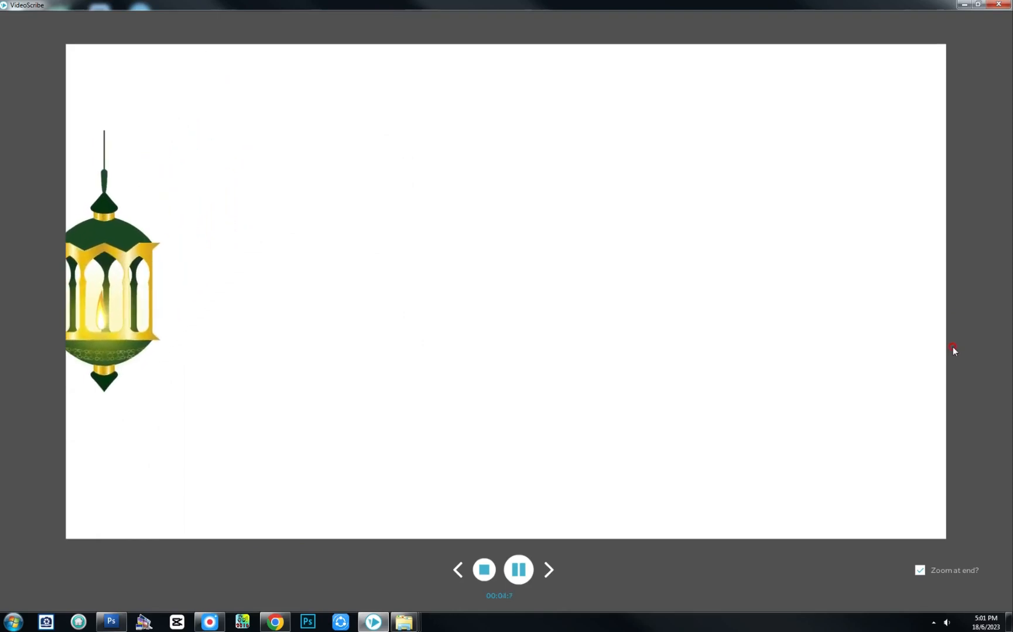
{"action": "left_click", "coordinate": [483, 569]}
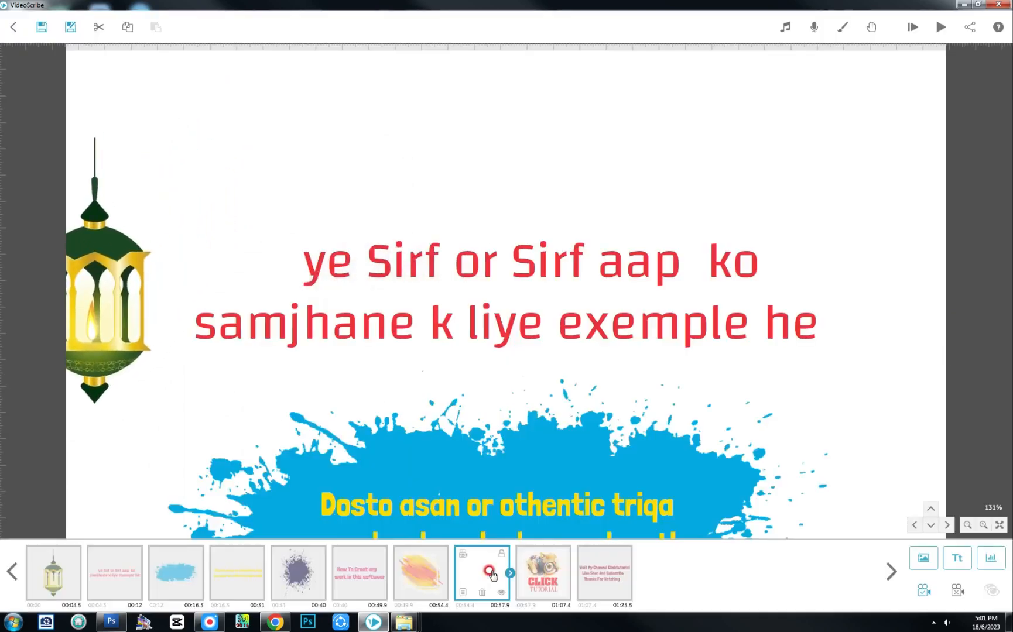
{"action": "left_click", "coordinate": [553, 572]}
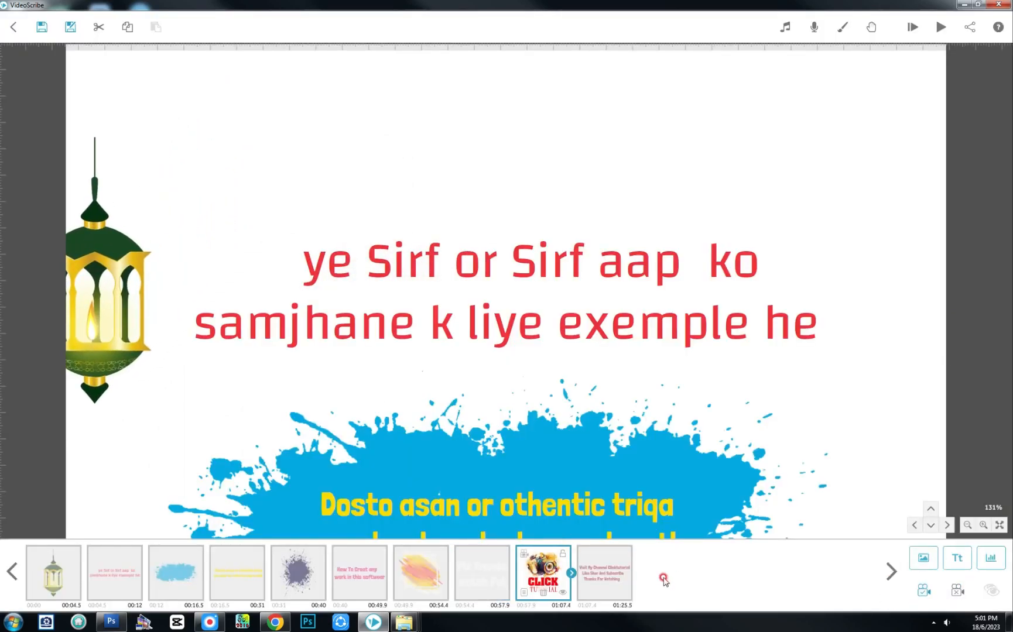
{"action": "left_click", "coordinate": [630, 575]}
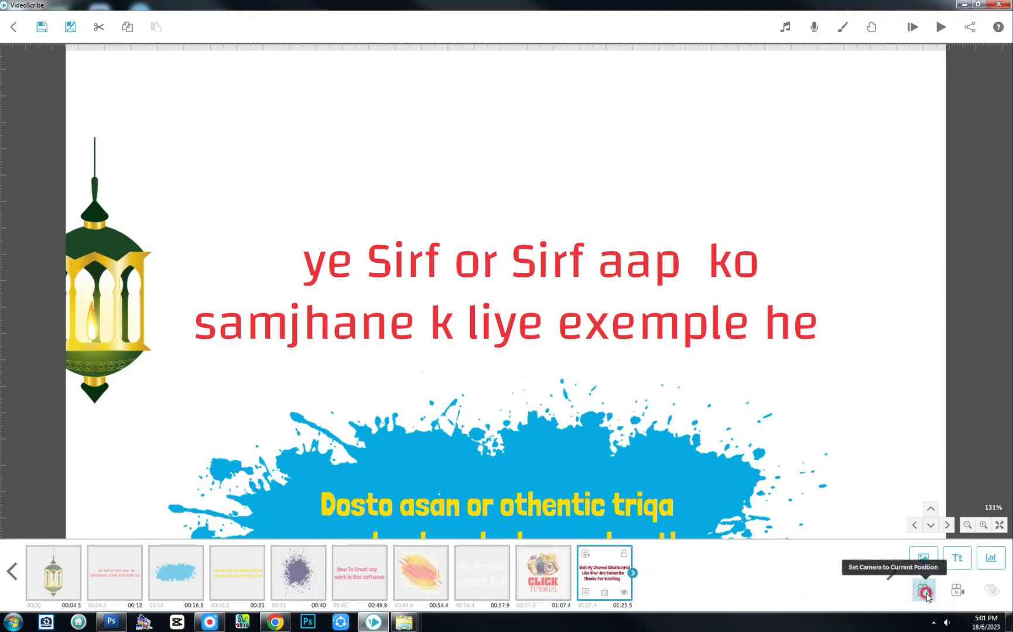
{"action": "left_click", "coordinate": [56, 561]}
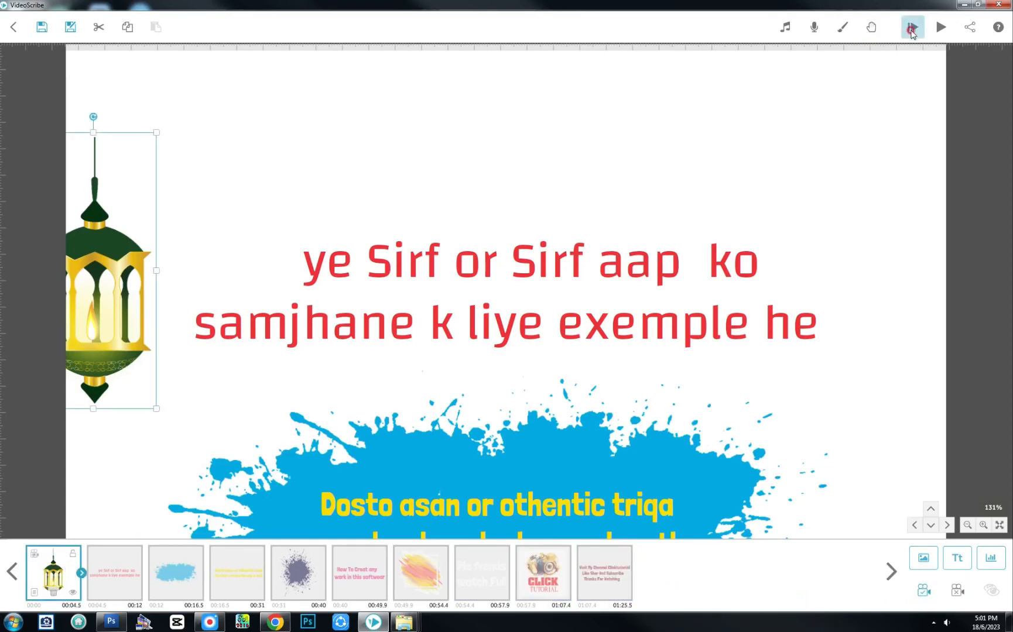
{"action": "left_click", "coordinate": [911, 28]}
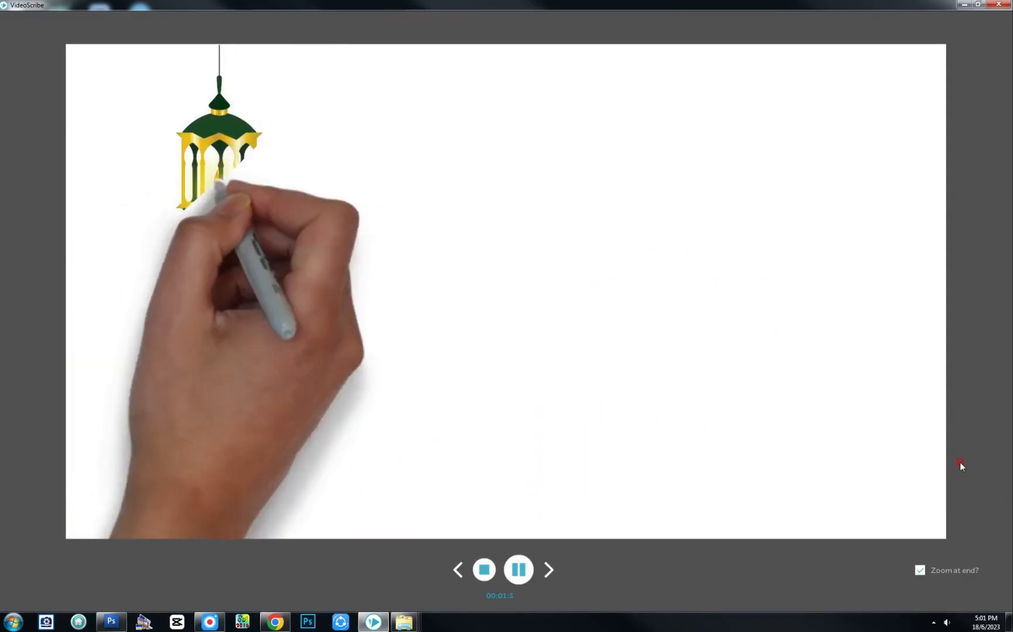